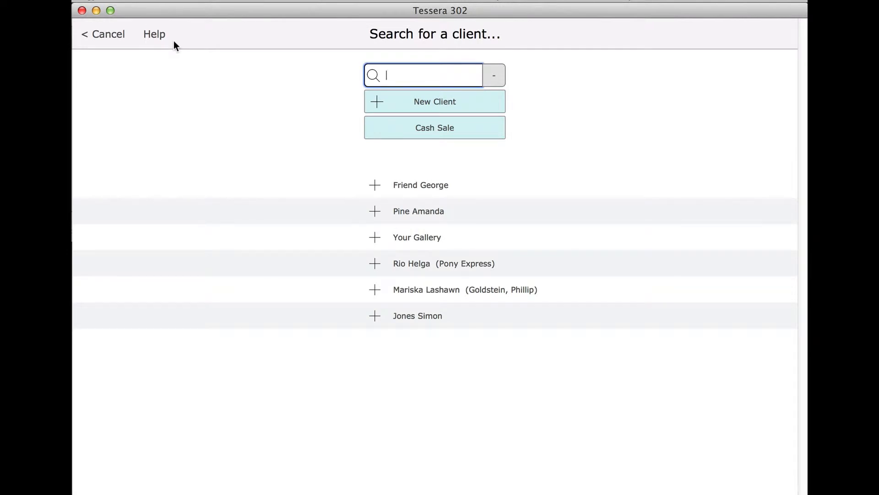
Step: Select the fifth client in the list for the new invoice
{"action": "left_click", "coordinate": [521, 105]}
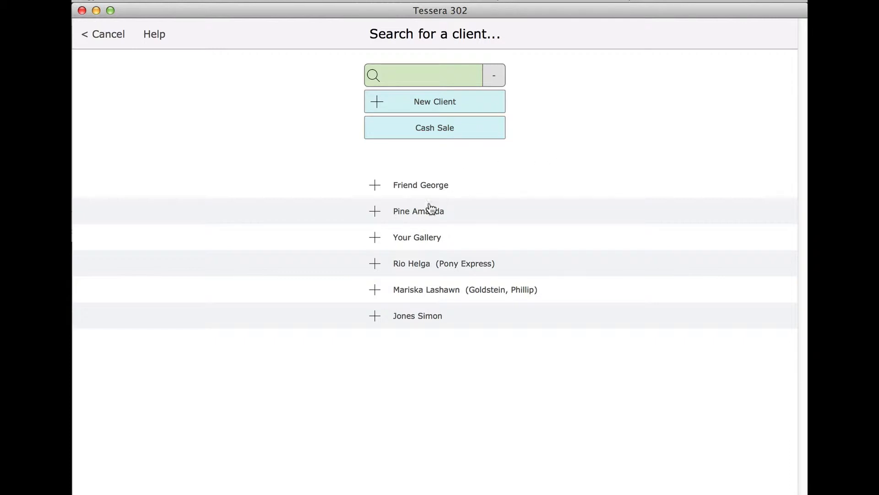
{"action": "left_click", "coordinate": [424, 289]}
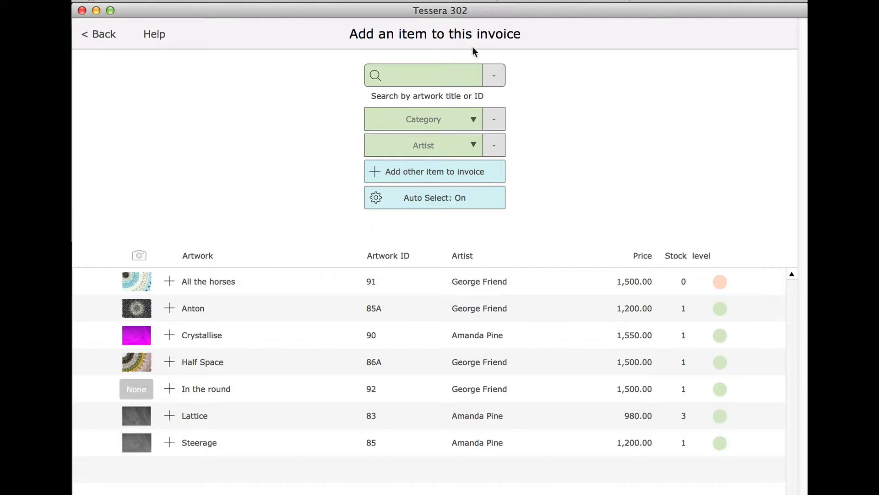
Step: Search the artworks available for the invoice for "a"
{"action": "left_click", "coordinate": [435, 75]}
{"action": "type", "text": "a"}
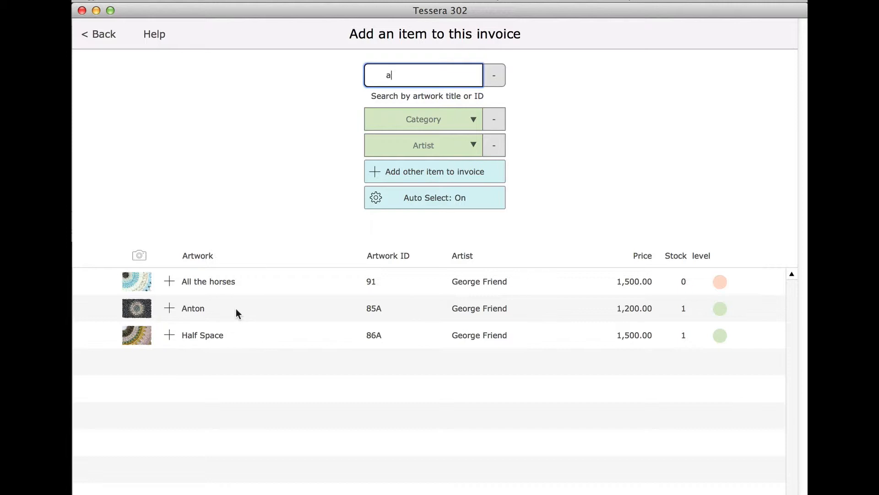
{"action": "left_click", "coordinate": [276, 212]}
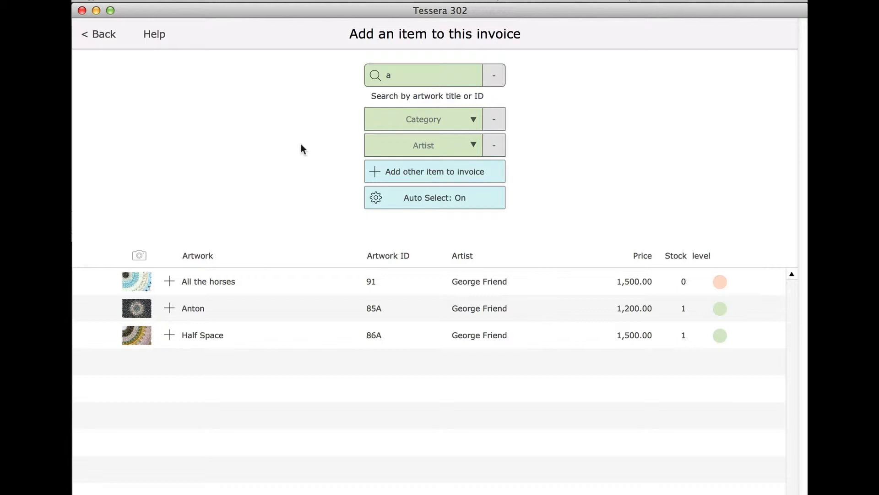
Step: Look at the form for adding other items to the invoice and at the Auto Select options
{"action": "left_click", "coordinate": [395, 173]}
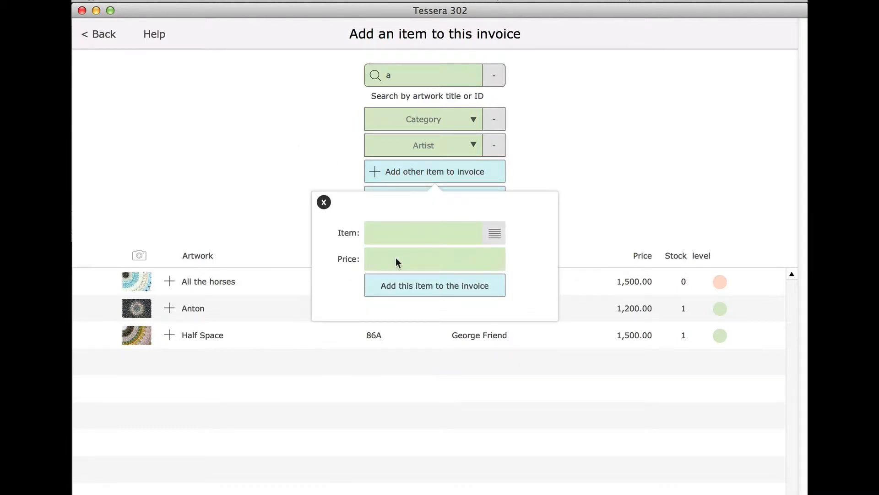
{"action": "left_click", "coordinate": [325, 206]}
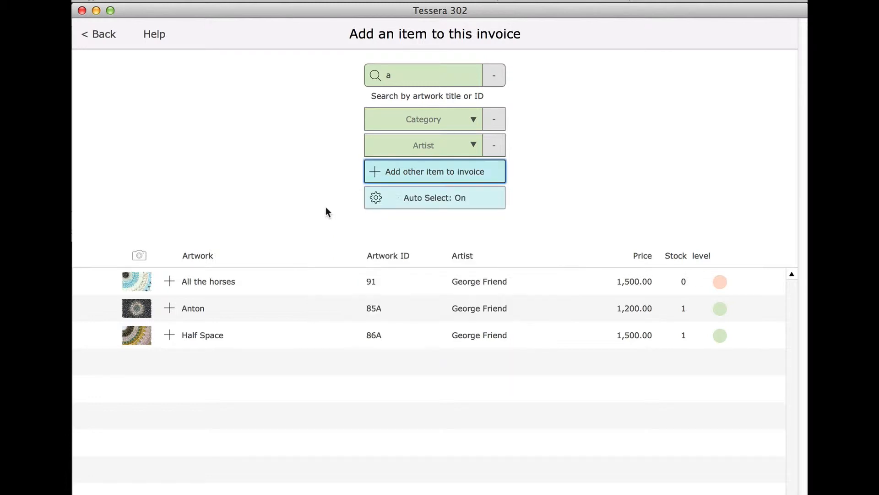
{"action": "left_click", "coordinate": [374, 197]}
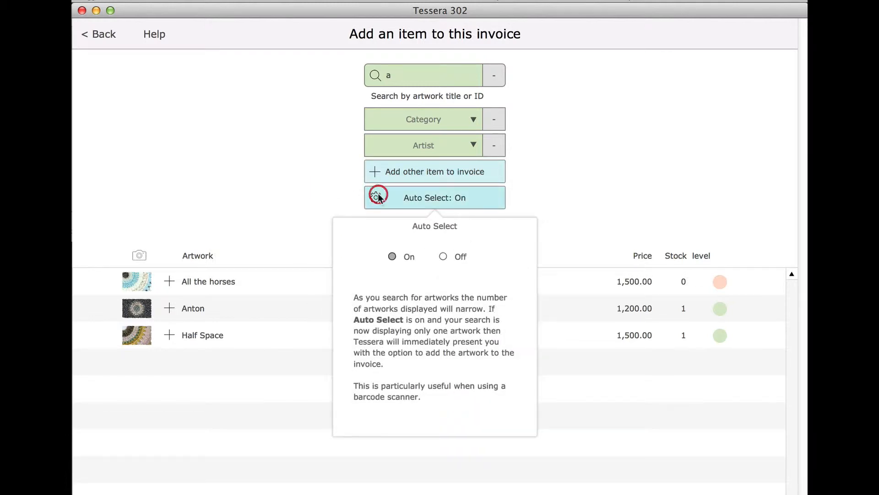
{"action": "left_click", "coordinate": [327, 188]}
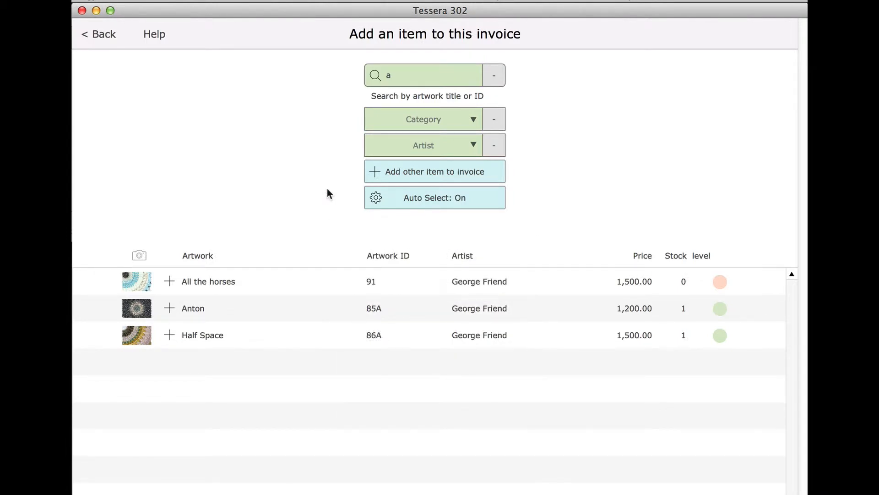
Step: Search the artworks for "al" instead, view the matching artwork's details and return to the item list
{"action": "left_click", "coordinate": [420, 75]}
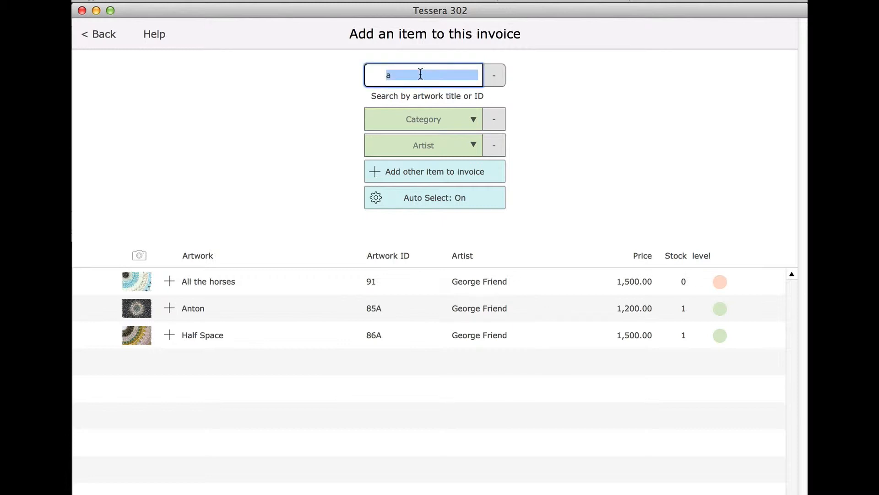
{"action": "key", "text": "BackSpace"}
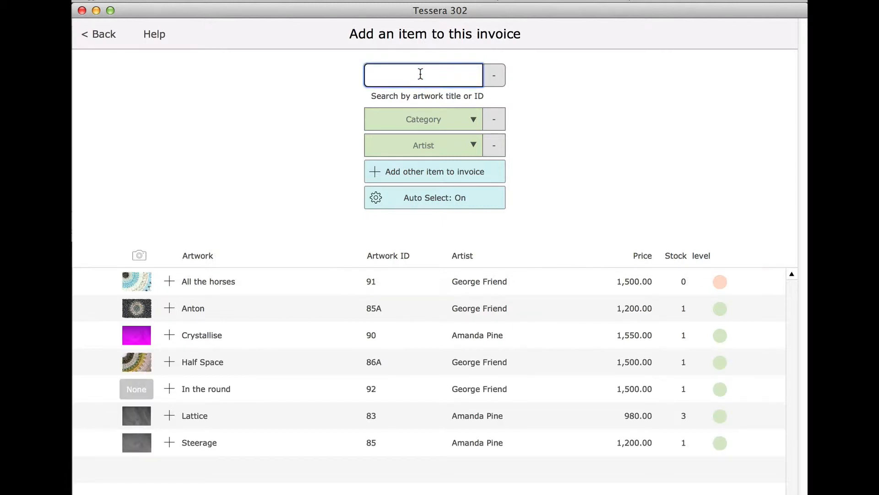
{"action": "type", "text": "al"}
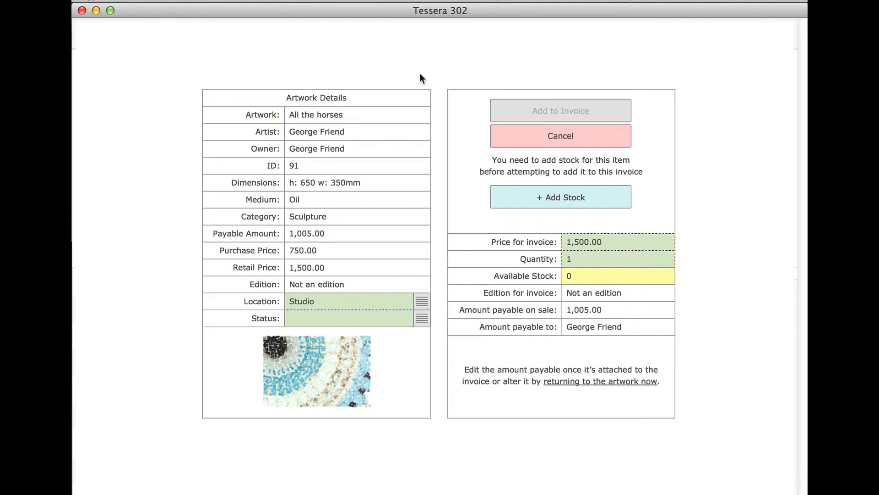
{"action": "left_click", "coordinate": [495, 132]}
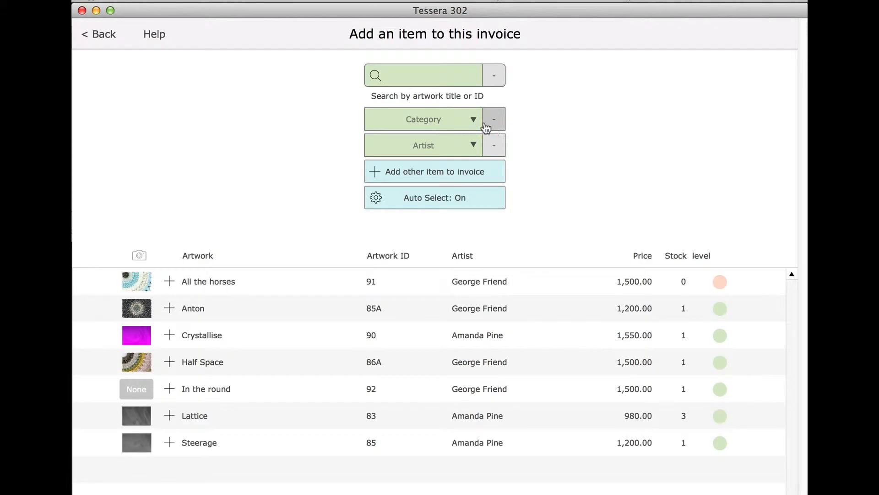
Step: Choose the artwork All the horses for the invoice and add 1 to its stock with the comment "Demo"
{"action": "left_click", "coordinate": [213, 284]}
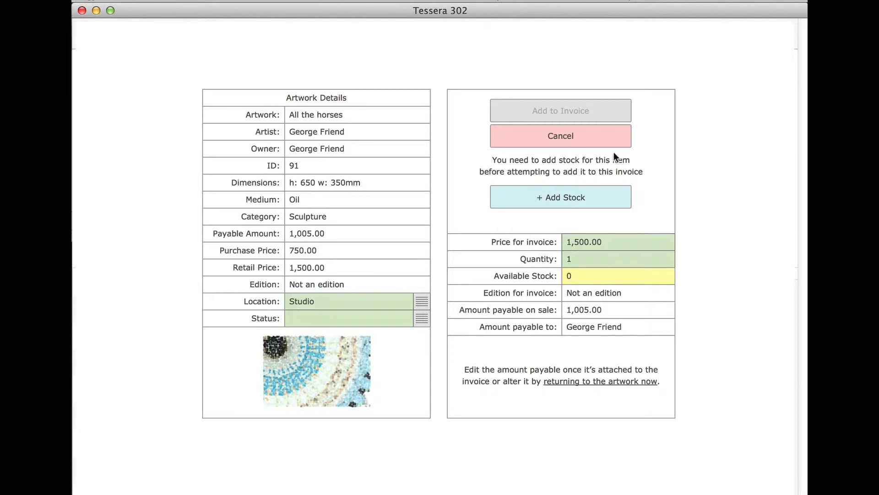
{"action": "left_click", "coordinate": [615, 107]}
{"action": "left_click", "coordinate": [577, 192]}
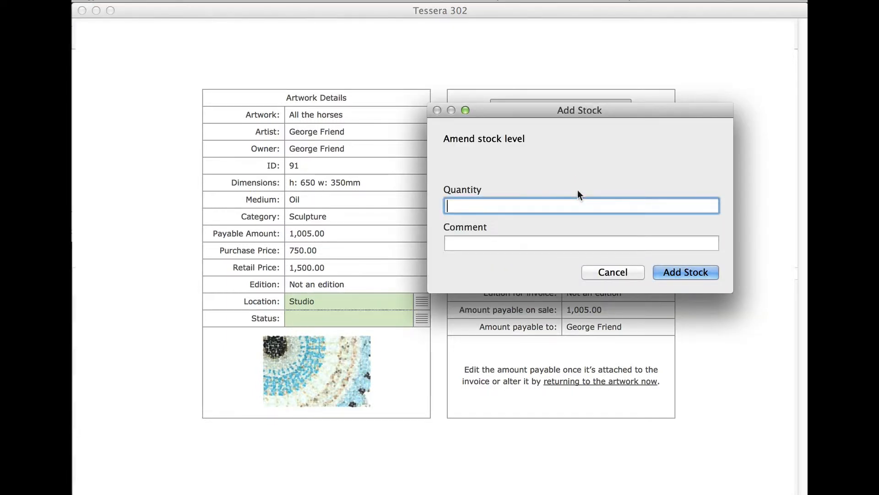
{"action": "type", "text": "1"}
{"action": "left_click", "coordinate": [549, 241]}
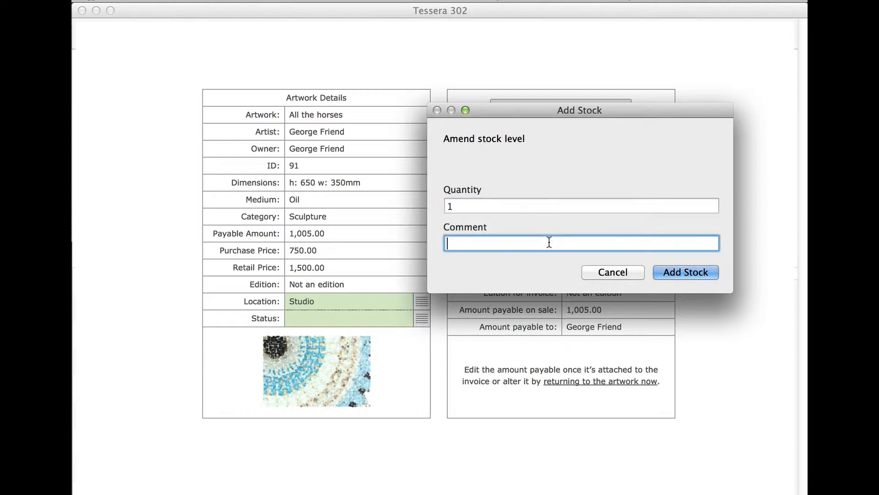
{"action": "type", "text": "Demo"}
{"action": "left_click", "coordinate": [677, 274]}
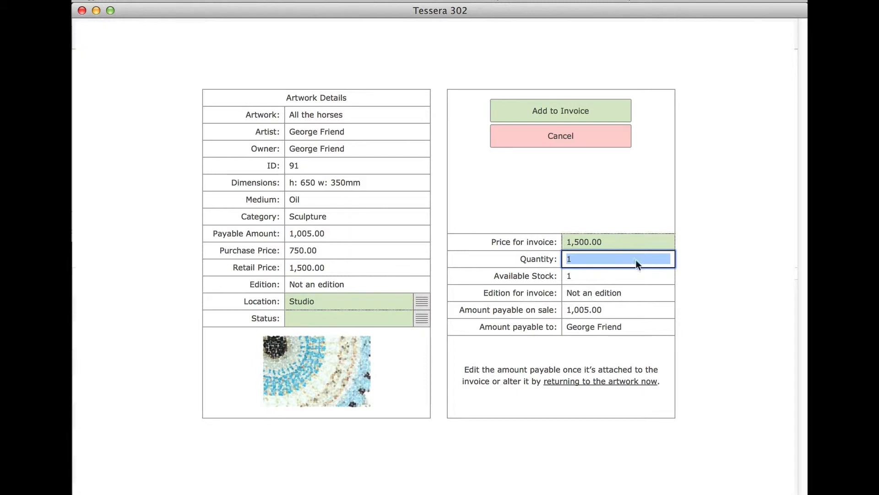
Step: Add All the horses to the invoice and finish without adding more items or a payment
{"action": "left_click", "coordinate": [587, 119]}
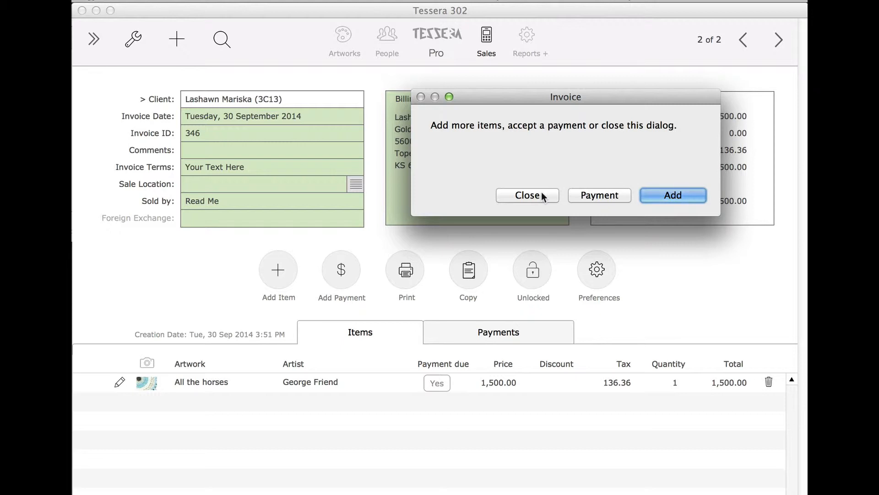
{"action": "key", "text": "super+period"}
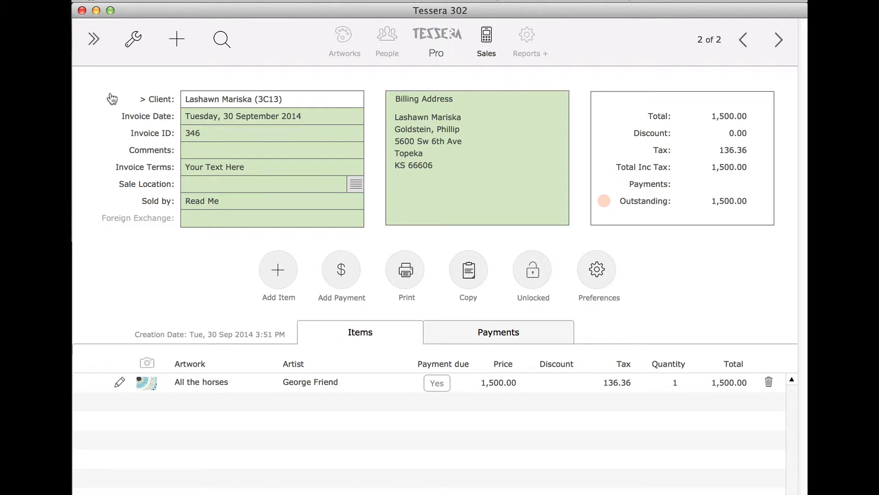
Step: Look at the invoice date calendar and the invoice's comments page, and return to the invoice
{"action": "left_click", "coordinate": [224, 118]}
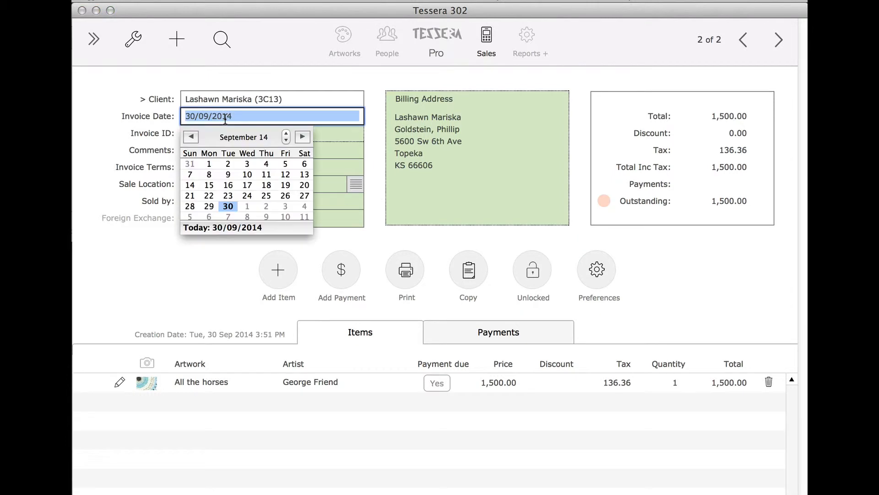
{"action": "left_click", "coordinate": [87, 135]}
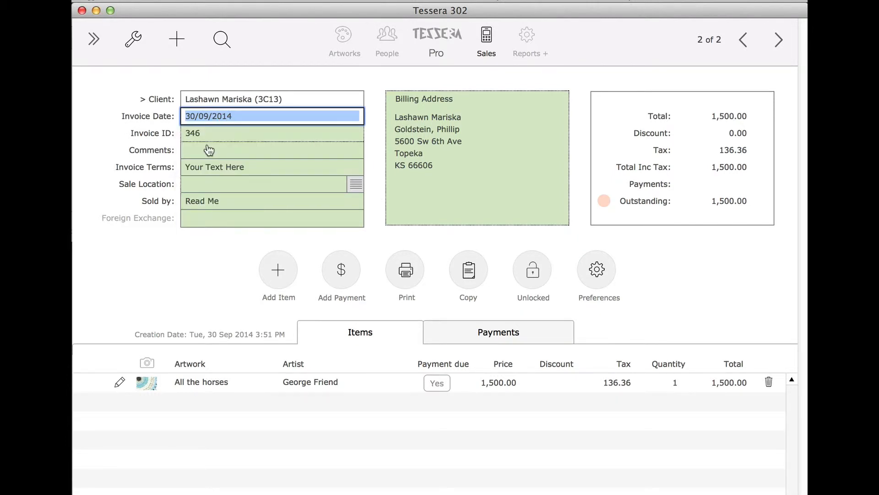
{"action": "left_click", "coordinate": [587, 285]}
{"action": "left_click", "coordinate": [210, 159]}
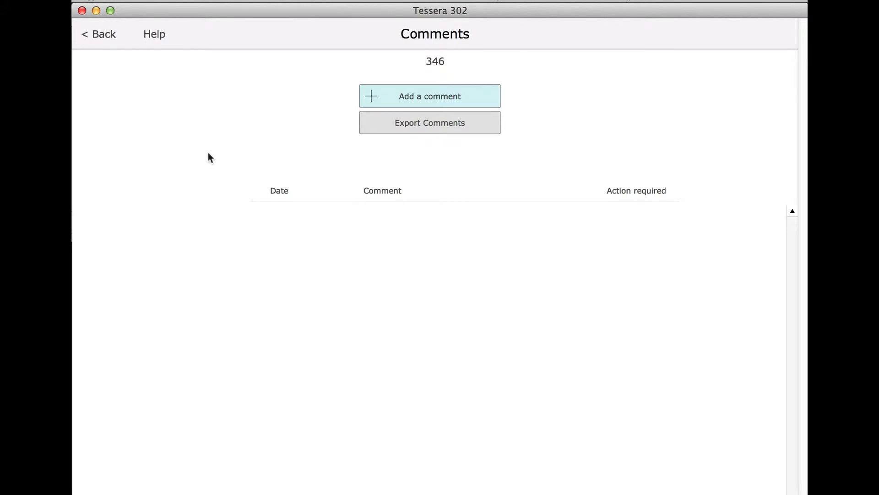
{"action": "left_click", "coordinate": [104, 35]}
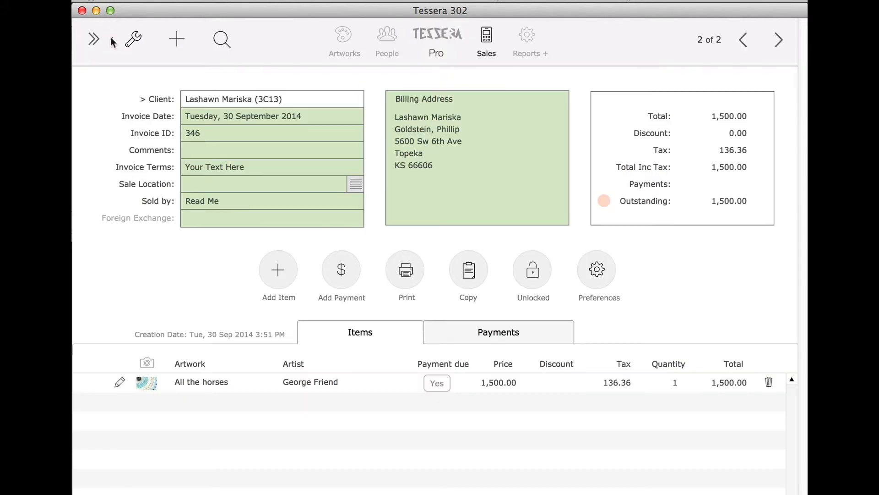
Step: View the invoice terms text and the Sale Location field without editing them
{"action": "left_click", "coordinate": [213, 166]}
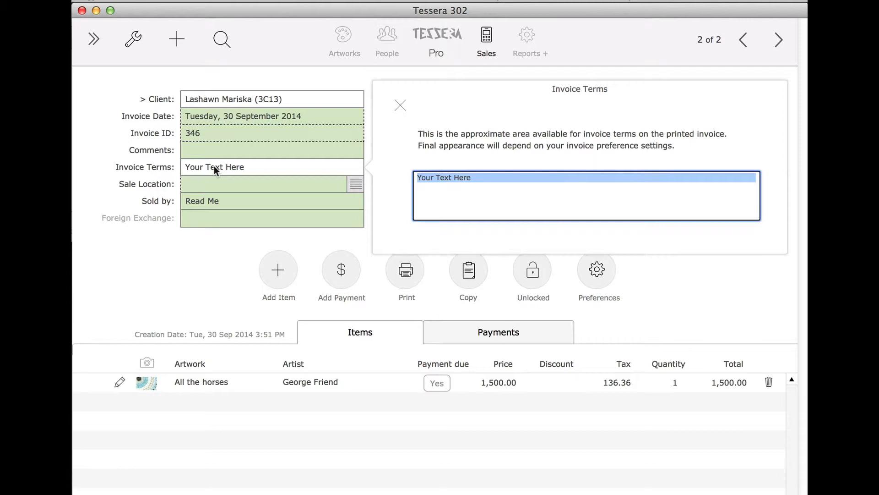
{"action": "left_click", "coordinate": [407, 101]}
{"action": "left_click", "coordinate": [271, 181]}
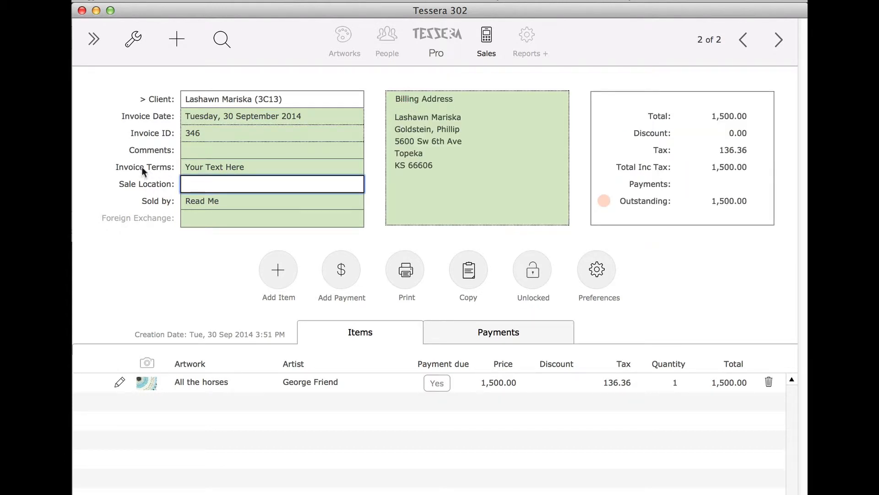
{"action": "left_click", "coordinate": [90, 179]}
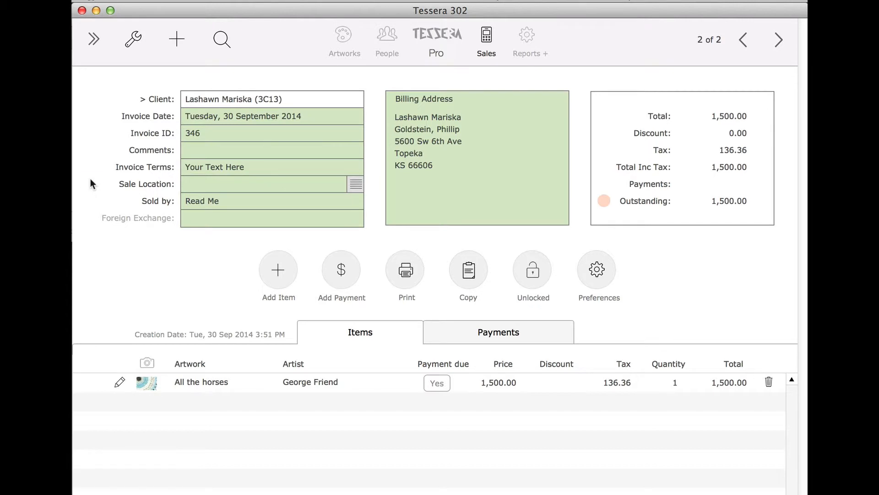
Step: Add "Gallery" and "Art Fair" to the Sale Location value list and set the invoice's sale location to Art Fair
{"action": "left_click", "coordinate": [359, 189]}
{"action": "left_click", "coordinate": [439, 87]}
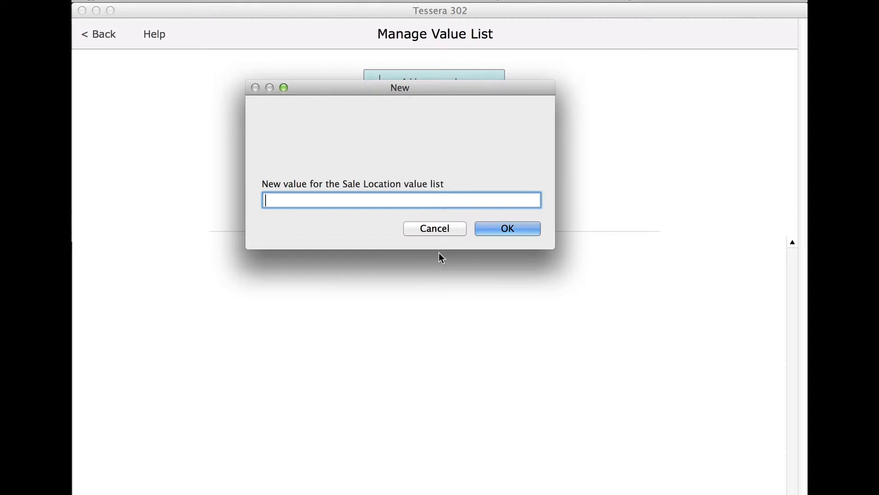
{"action": "type", "text": "Gallery"}
{"action": "left_click", "coordinate": [508, 228]}
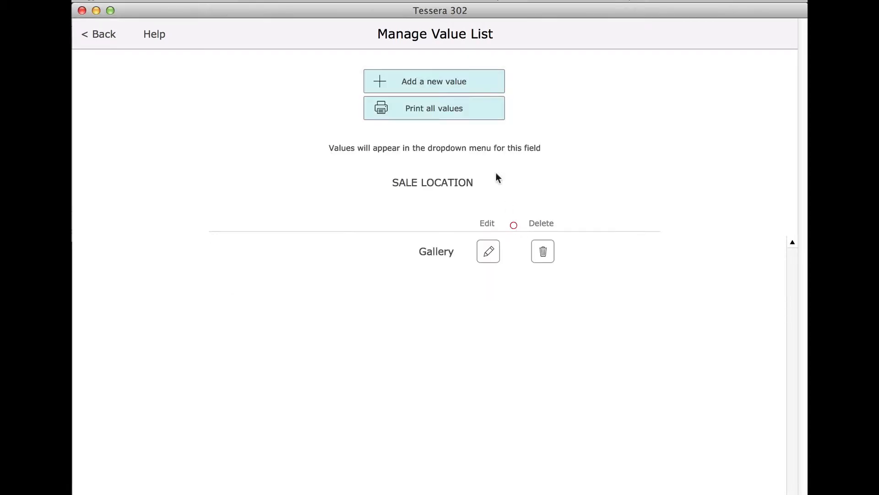
{"action": "left_click", "coordinate": [442, 84]}
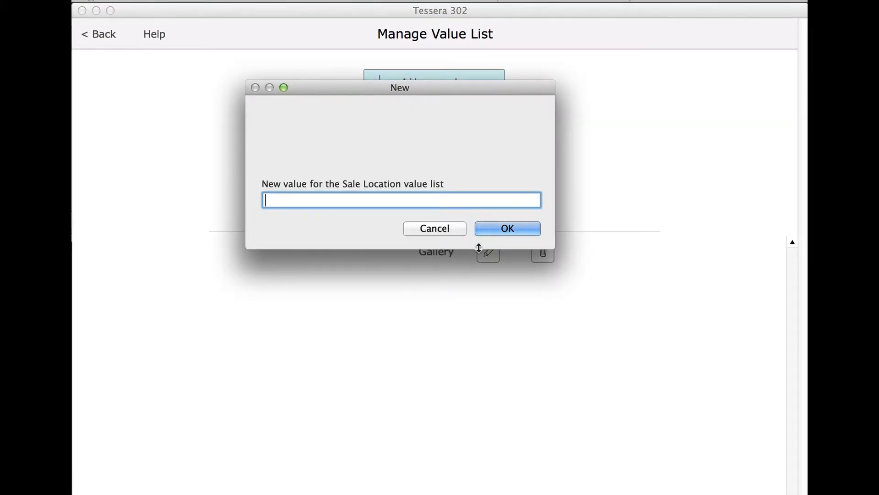
{"action": "type", "text": "Art Fair"}
{"action": "left_click", "coordinate": [508, 233]}
{"action": "left_click", "coordinate": [106, 36]}
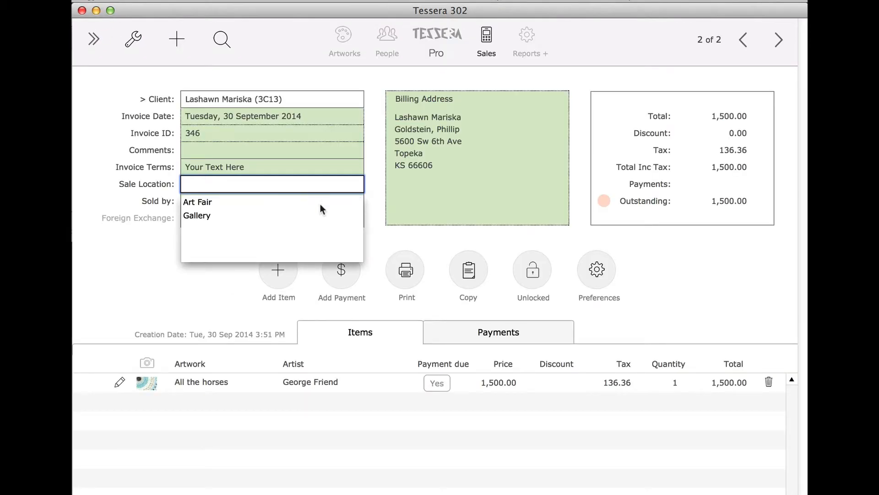
{"action": "left_click", "coordinate": [315, 204]}
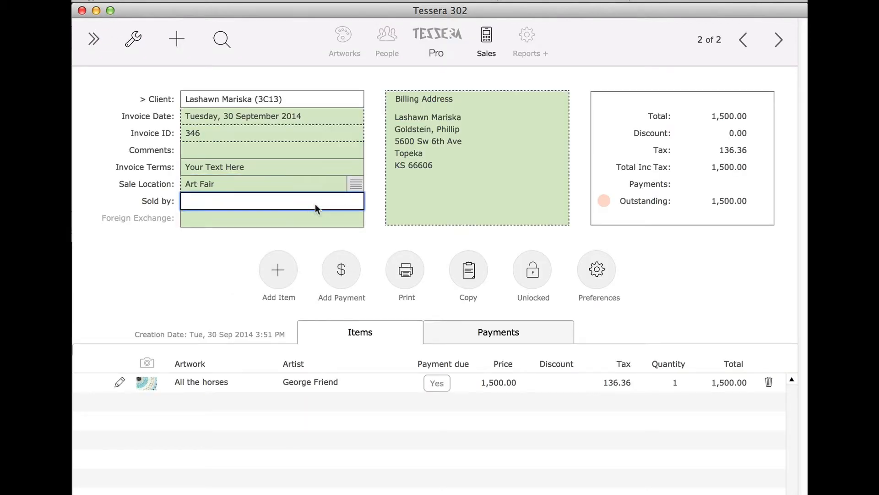
{"action": "left_click", "coordinate": [120, 200]}
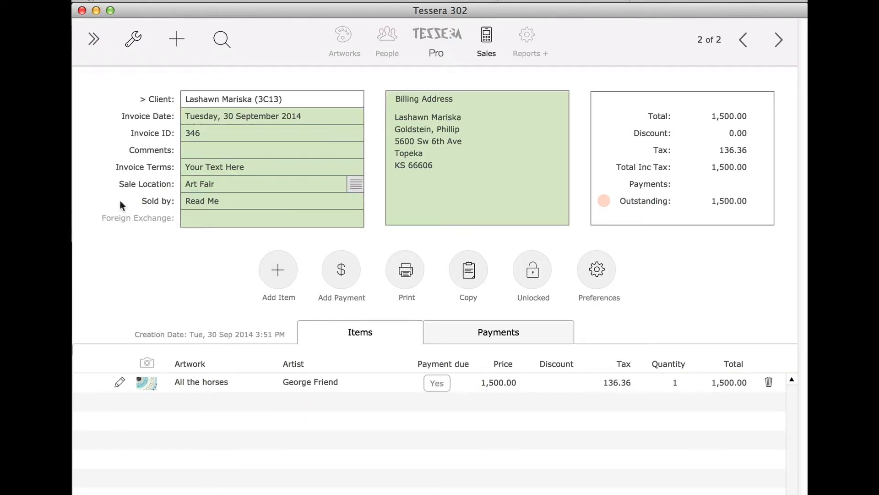
Step: Check what the invoice's Sold by field offers for specifying a seller
{"action": "left_click", "coordinate": [232, 202]}
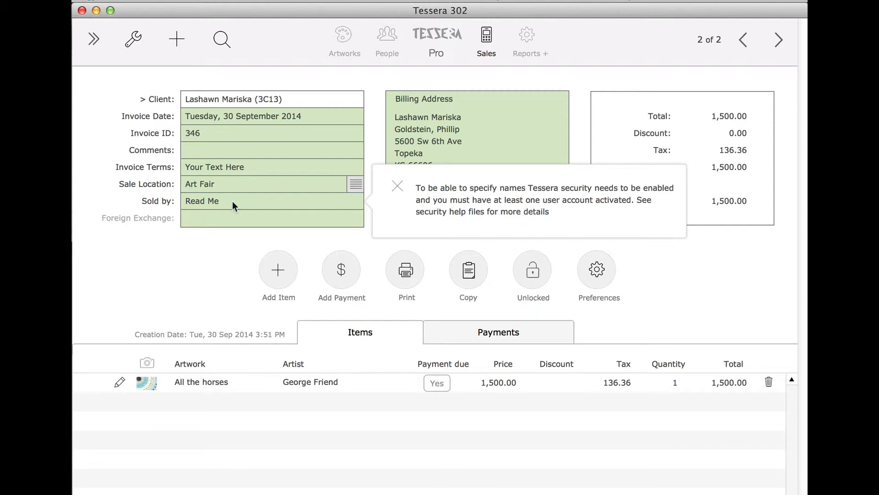
{"action": "left_click", "coordinate": [232, 202]}
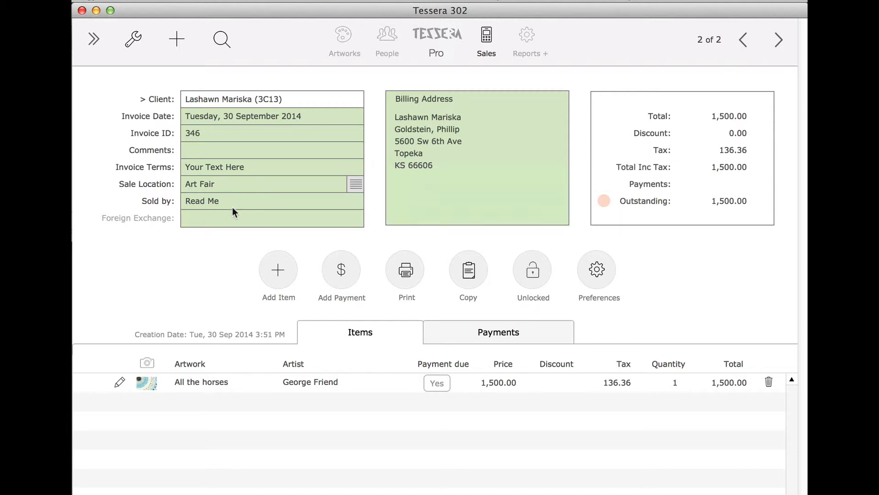
Step: Set the invoice's foreign exchange to country code USD with an exchange rate of 1.2 and return to the invoice
{"action": "left_click", "coordinate": [232, 216]}
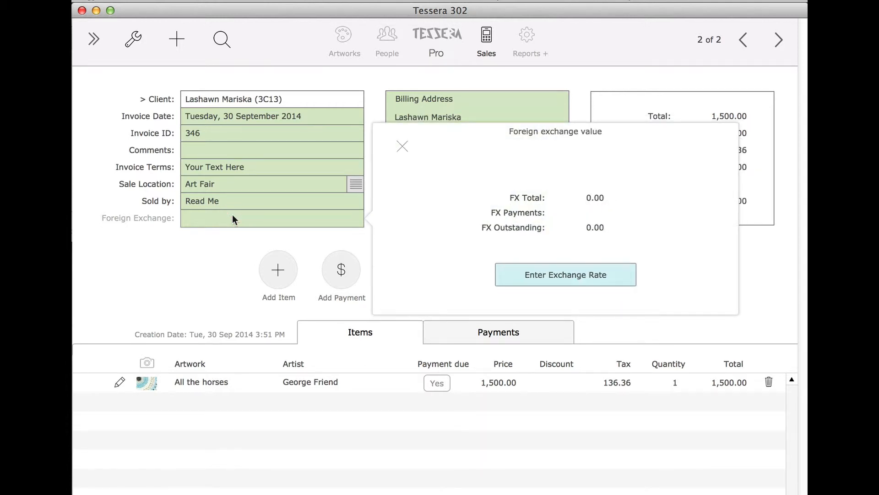
{"action": "left_click", "coordinate": [505, 271]}
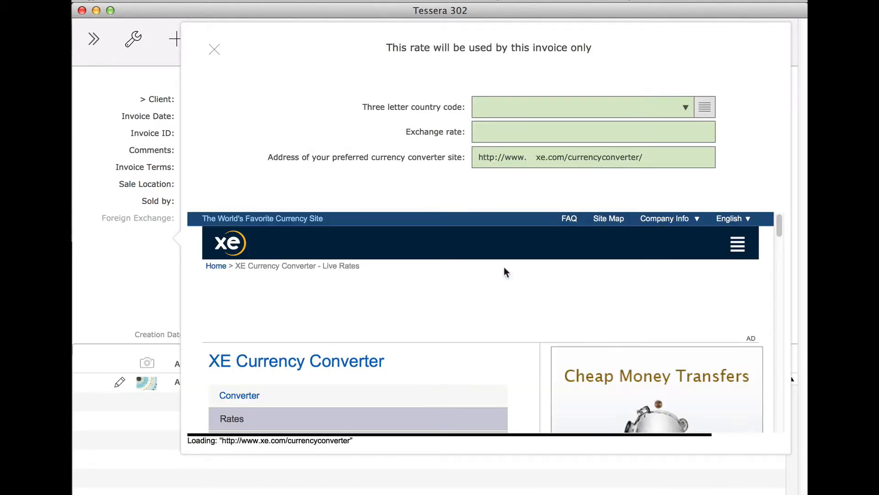
{"action": "left_click", "coordinate": [499, 103]}
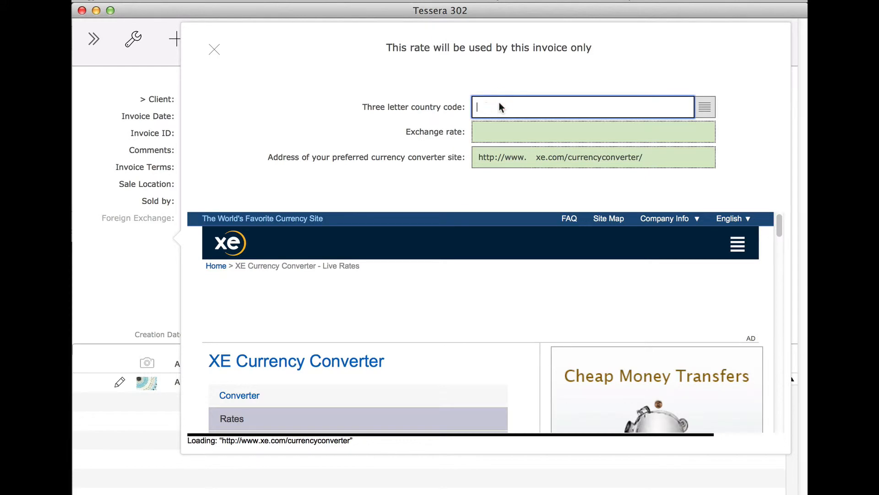
{"action": "type", "text": "USD"}
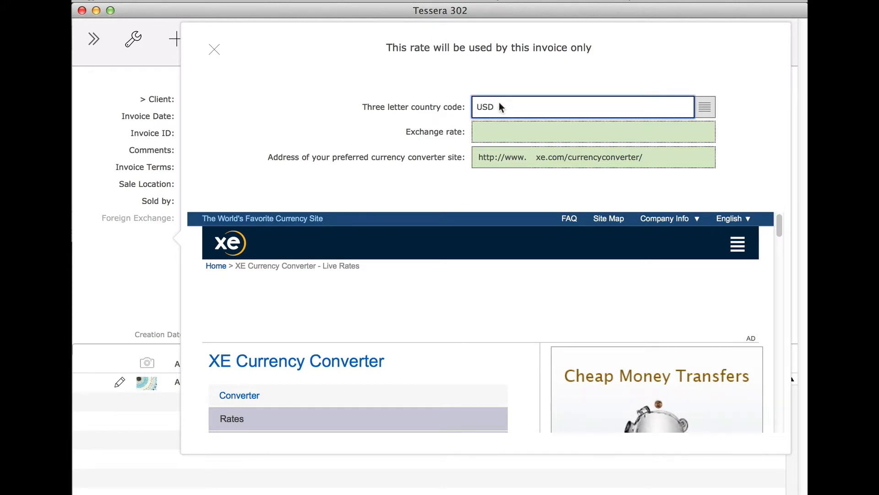
{"action": "left_click", "coordinate": [509, 129]}
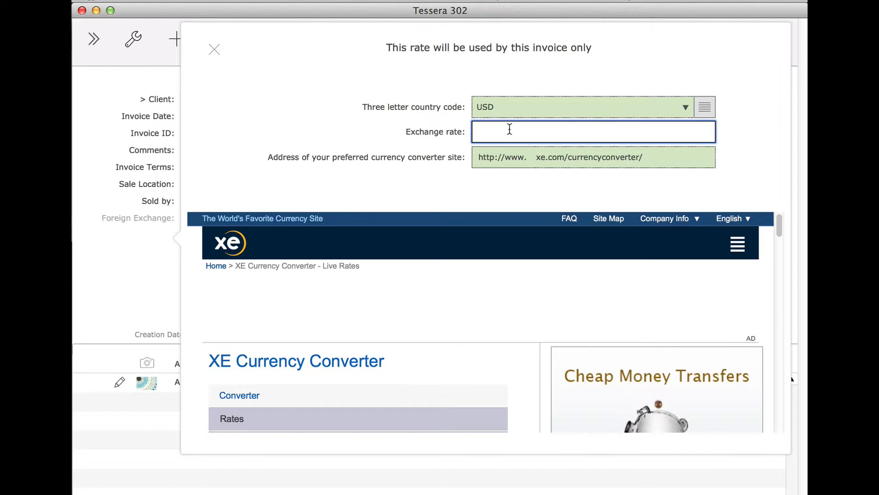
{"action": "type", "text": "1.2"}
{"action": "left_click", "coordinate": [314, 89]}
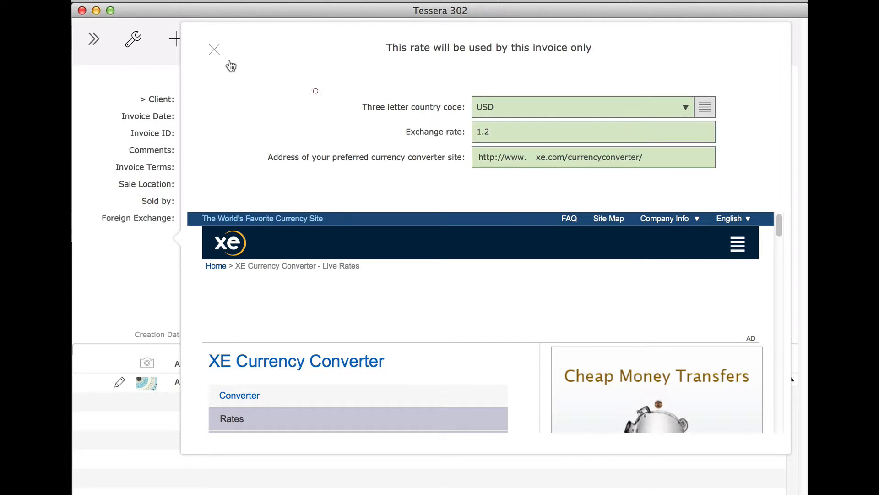
{"action": "left_click", "coordinate": [214, 50]}
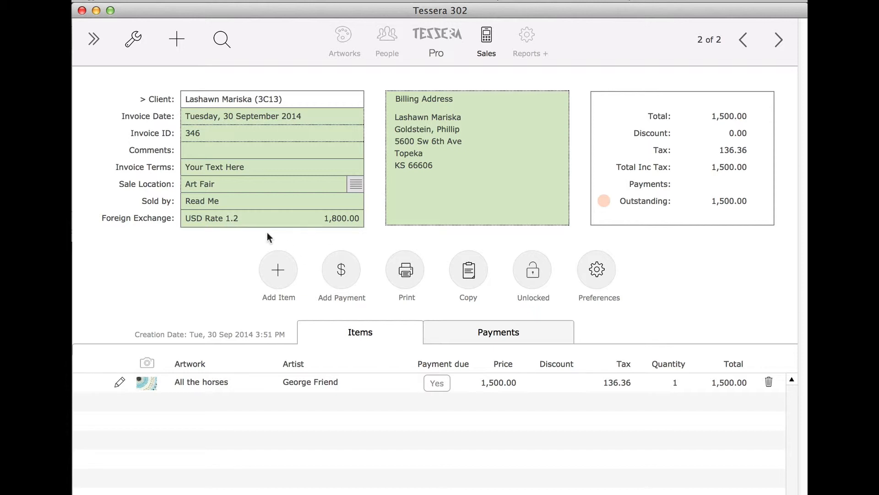
Step: Check that the invoice's billing address can be edited, and leave the field without changing it
{"action": "left_click", "coordinate": [467, 177]}
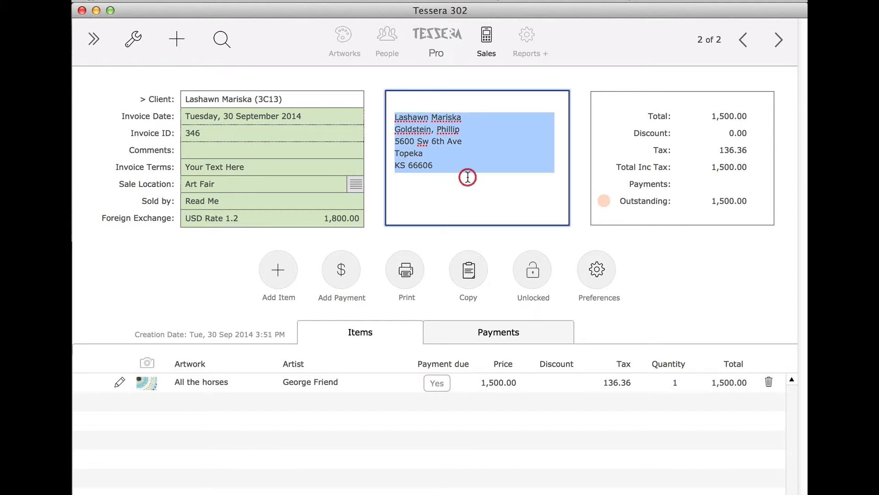
{"action": "left_click", "coordinate": [574, 72]}
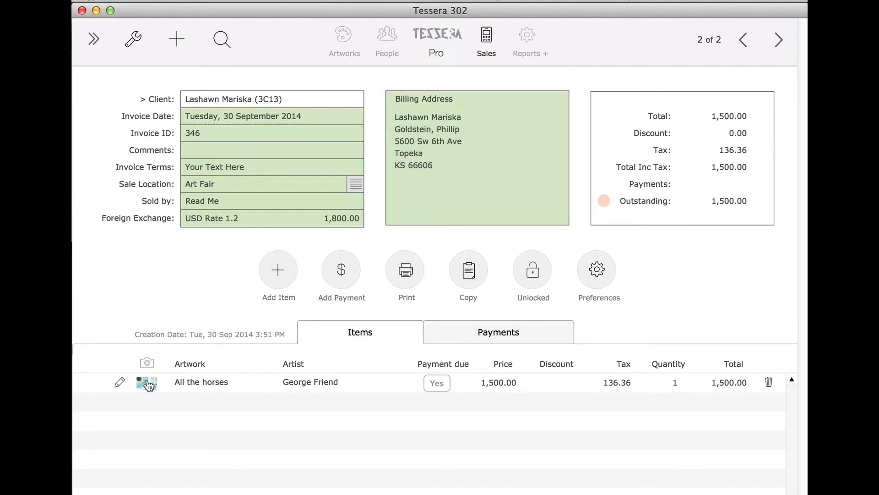
{"action": "left_click", "coordinate": [94, 383]}
Step: Check the amounts payable on the artwork's sale and the invoice's payments list, and return to the item list
{"action": "left_click", "coordinate": [442, 383]}
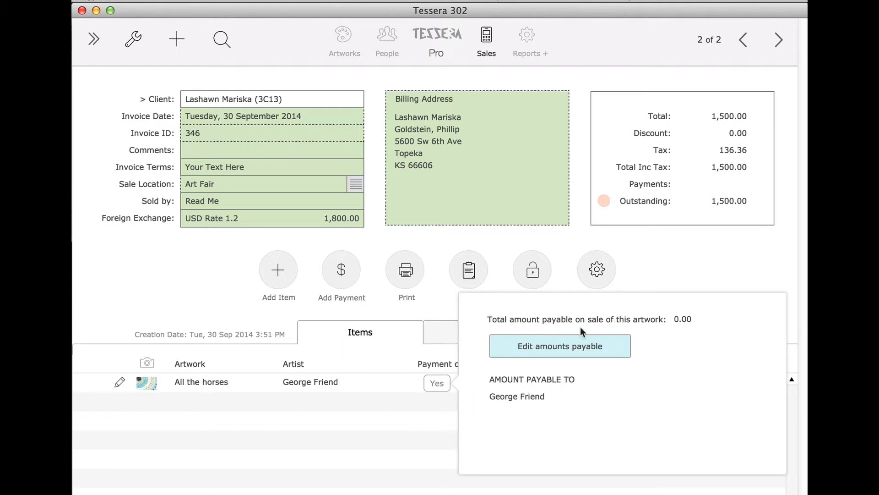
{"action": "left_click", "coordinate": [197, 290]}
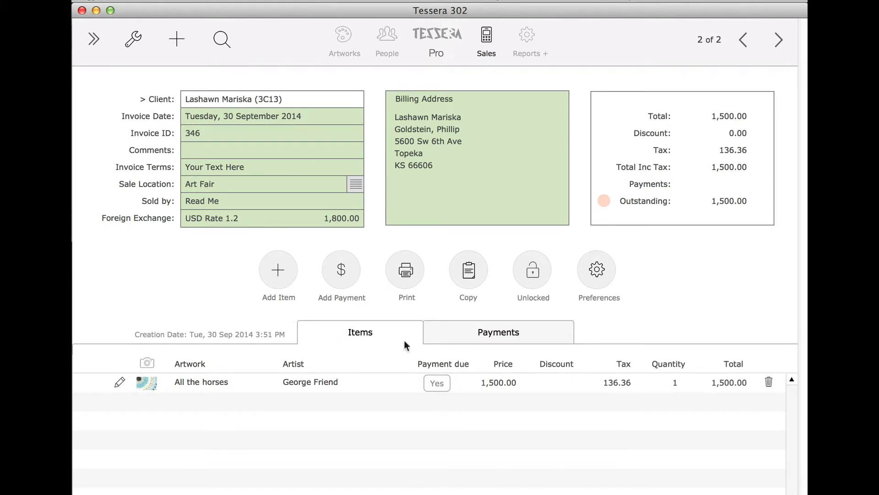
{"action": "left_click", "coordinate": [477, 337]}
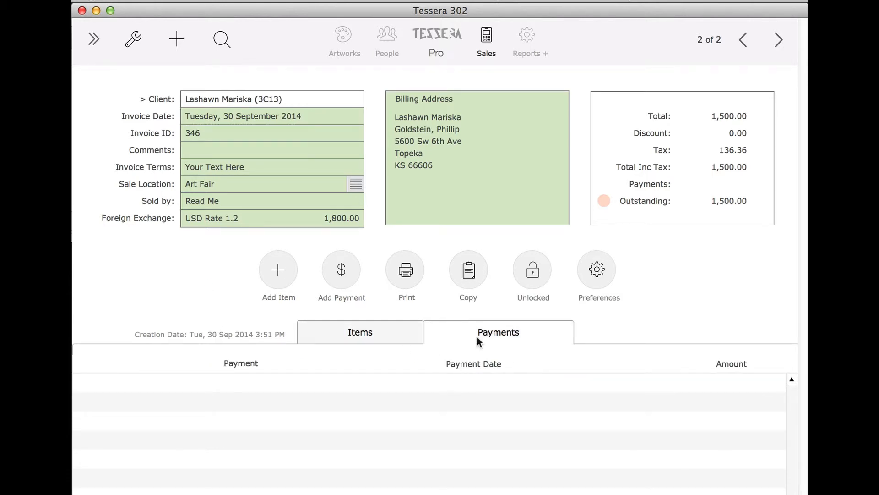
{"action": "left_click", "coordinate": [401, 337]}
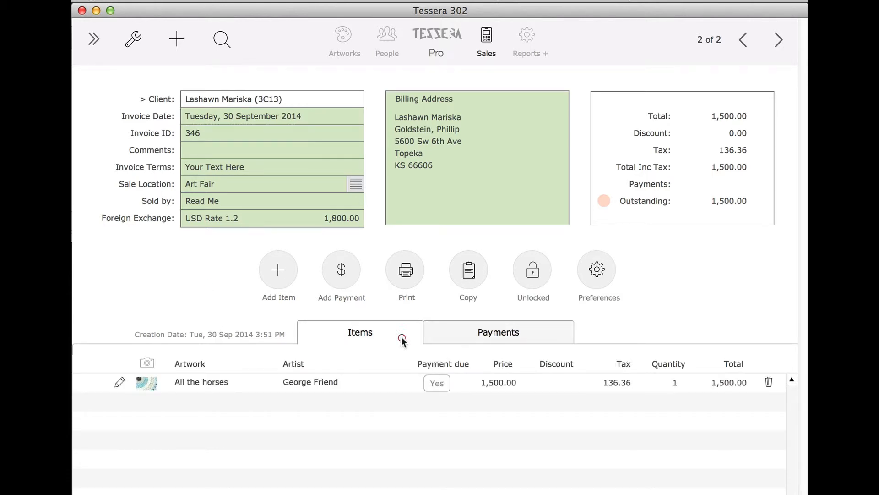
Step: View the "All the horses" item details, including its invoice description and discount options, without editing them
{"action": "left_click", "coordinate": [221, 380]}
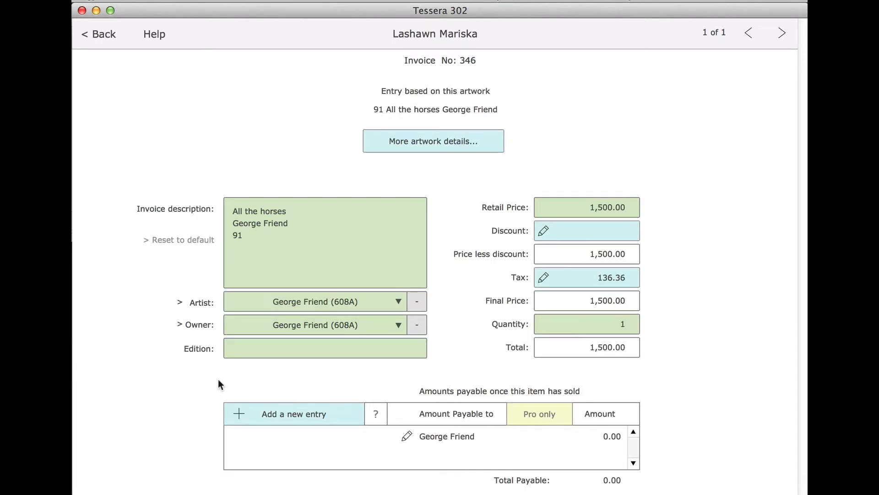
{"action": "left_click", "coordinate": [335, 252]}
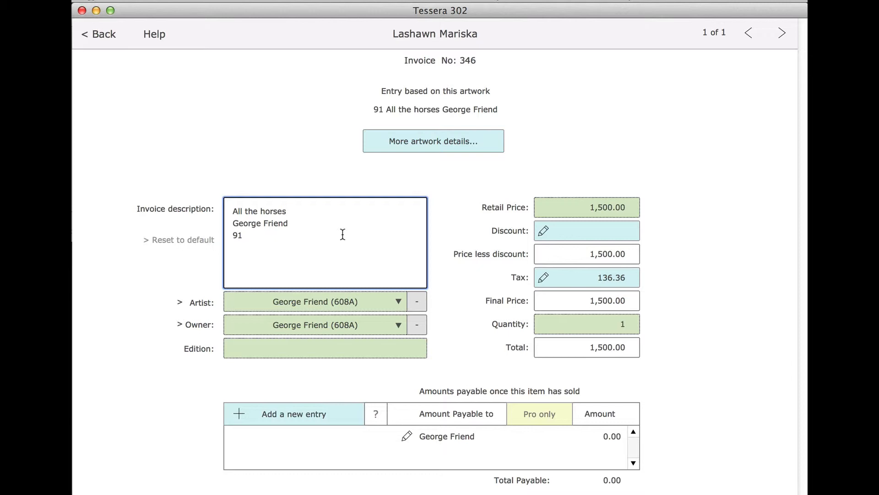
{"action": "left_click", "coordinate": [136, 270]}
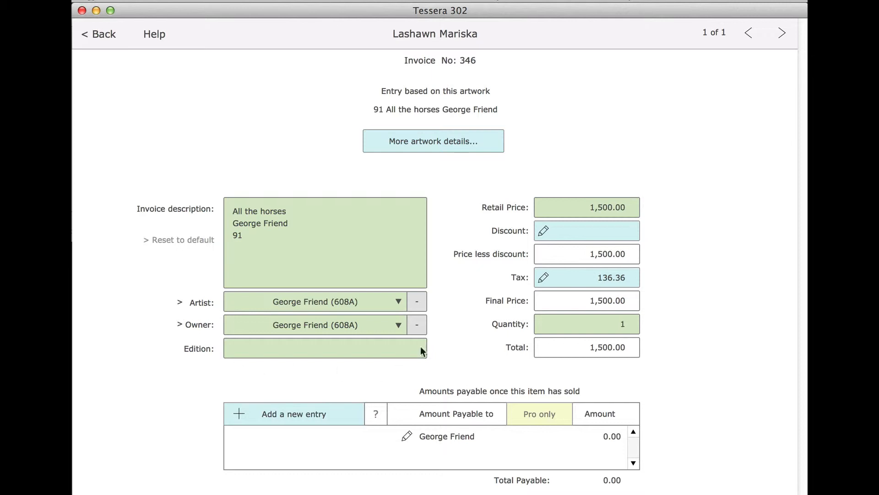
{"action": "left_click", "coordinate": [542, 227]}
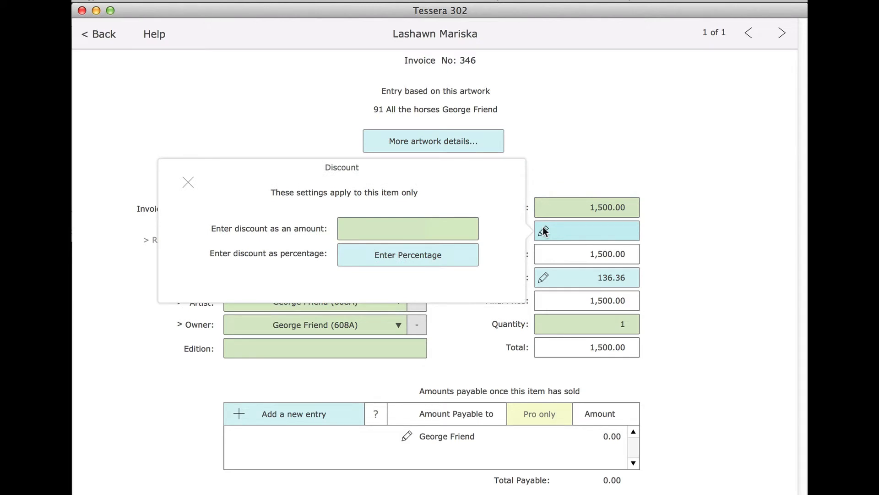
{"action": "left_click", "coordinate": [184, 185]}
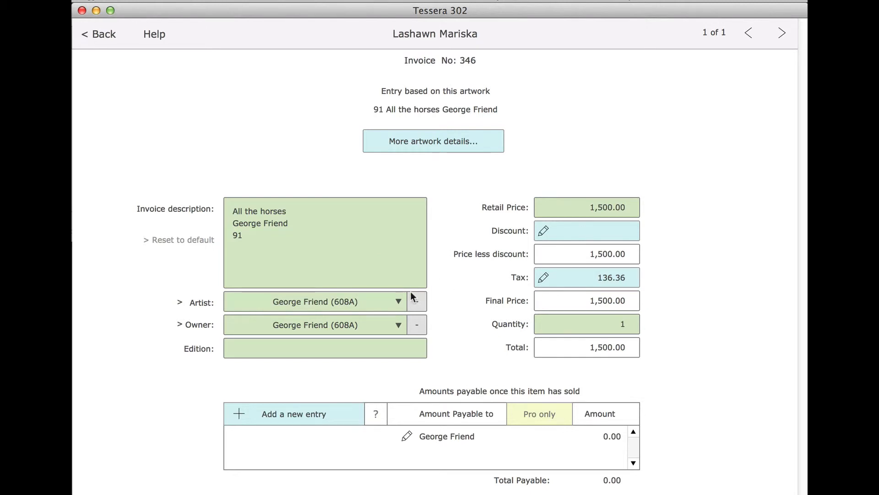
Step: Try "No tax applicable" in the item's tax settings, and switch it back to "Tax included in price"
{"action": "left_click", "coordinate": [554, 276]}
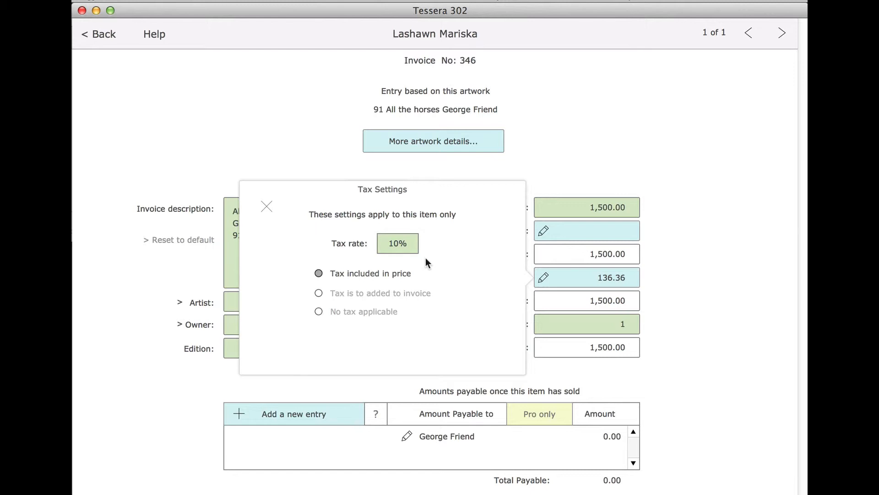
{"action": "left_click", "coordinate": [387, 312]}
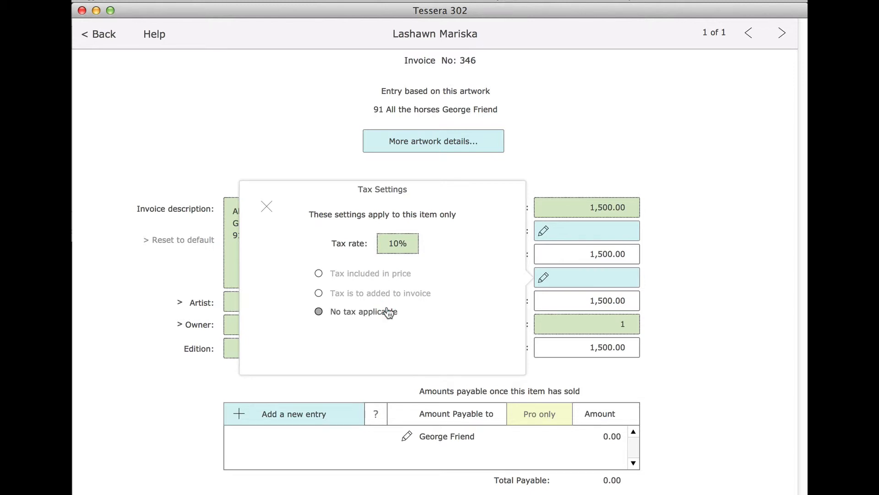
{"action": "left_click", "coordinate": [326, 274]}
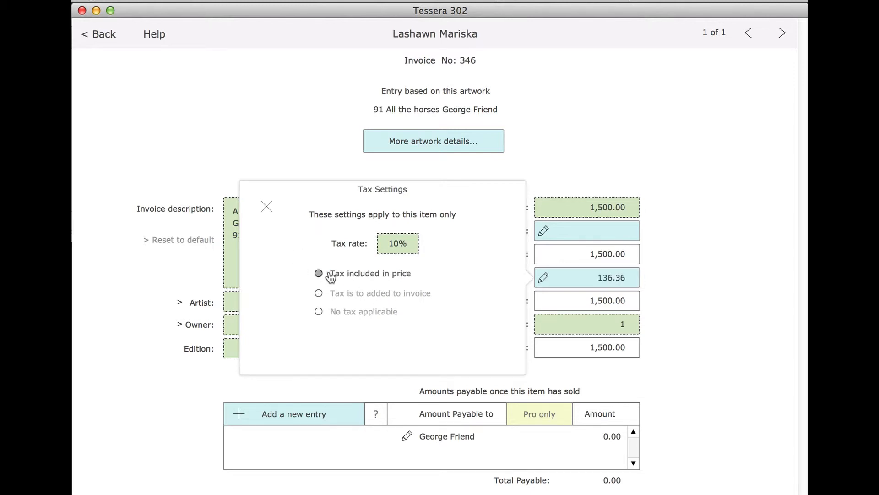
{"action": "left_click", "coordinate": [266, 207]}
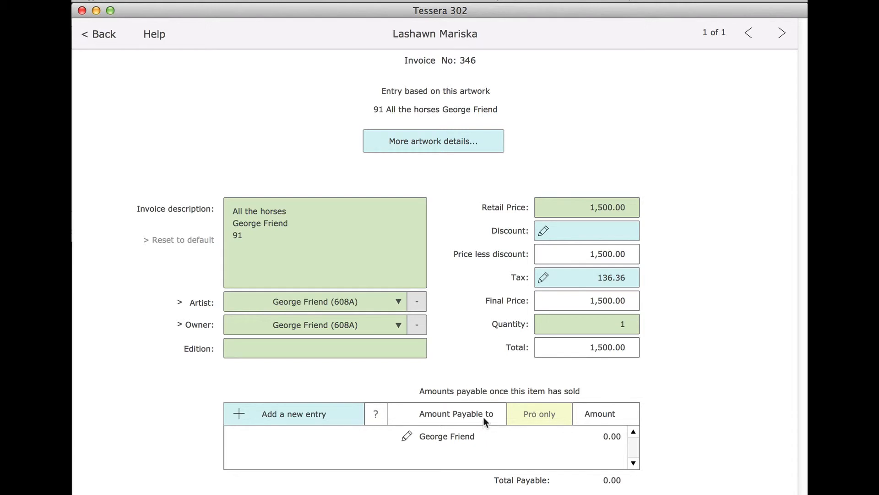
Step: Read through the additional details of the artwork behind this item and return to the invoice
{"action": "left_click", "coordinate": [445, 144]}
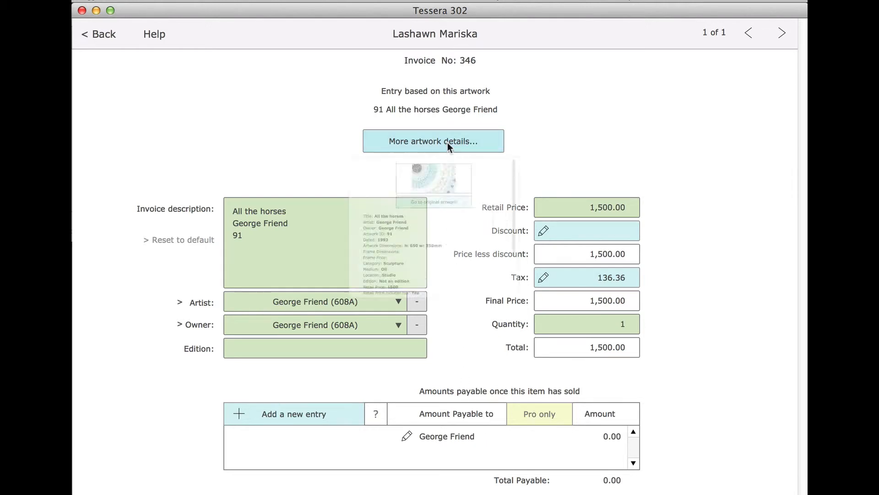
{"action": "scroll", "coordinate": [482, 287], "scroll_direction": "down", "scroll_amount": 2}
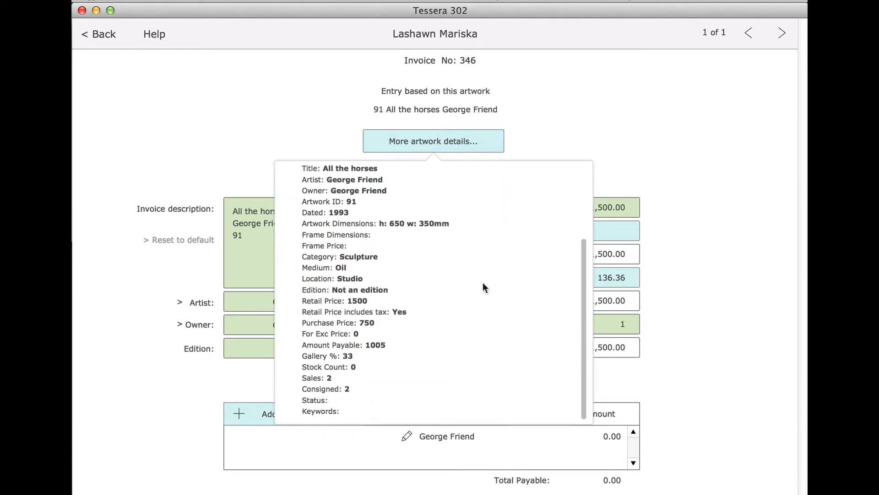
{"action": "scroll", "coordinate": [484, 287], "scroll_direction": "up", "scroll_amount": 3}
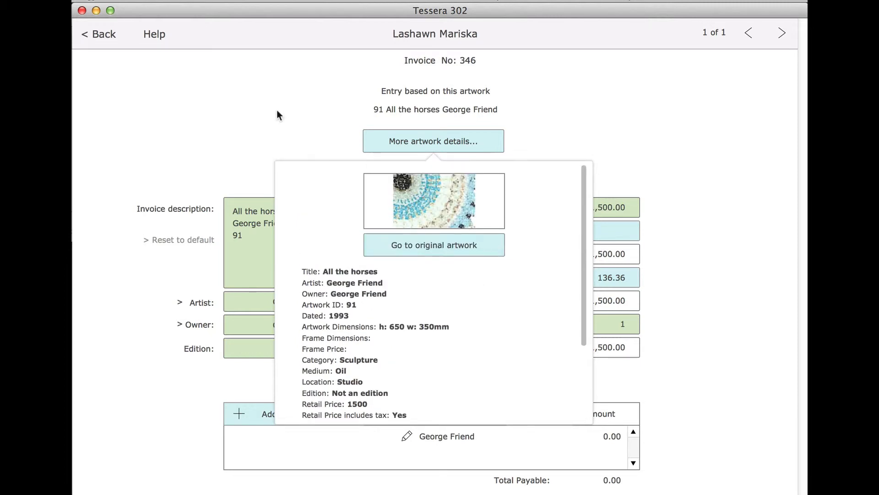
{"action": "left_click", "coordinate": [277, 111]}
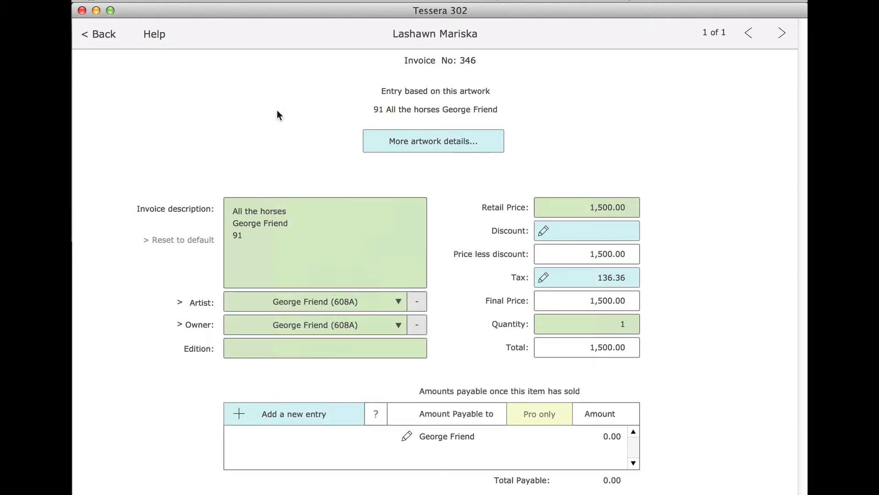
{"action": "left_click", "coordinate": [114, 33]}
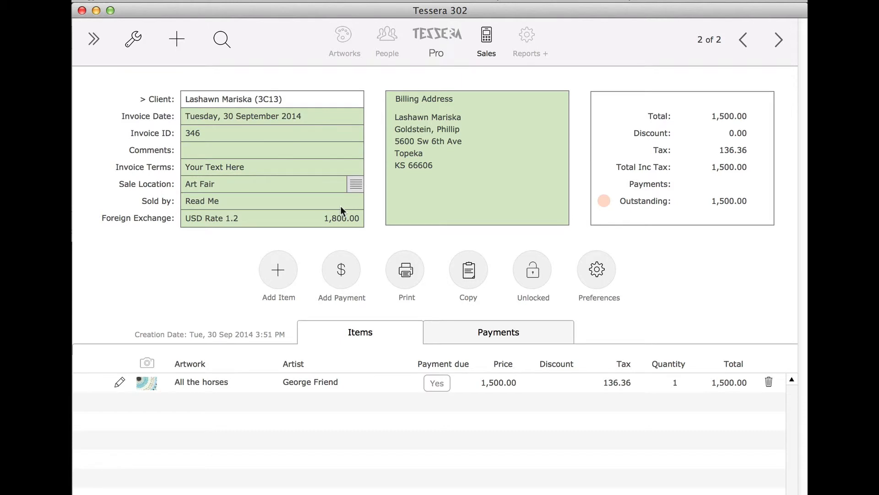
Step: Add a 1,500.00 payment to the invoice with Cheque as the payment mode
{"action": "left_click", "coordinate": [453, 335]}
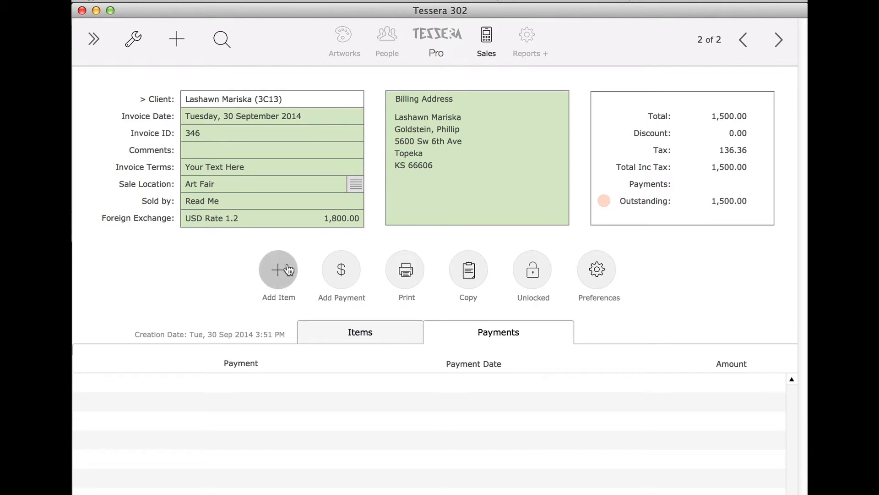
{"action": "left_click", "coordinate": [347, 275]}
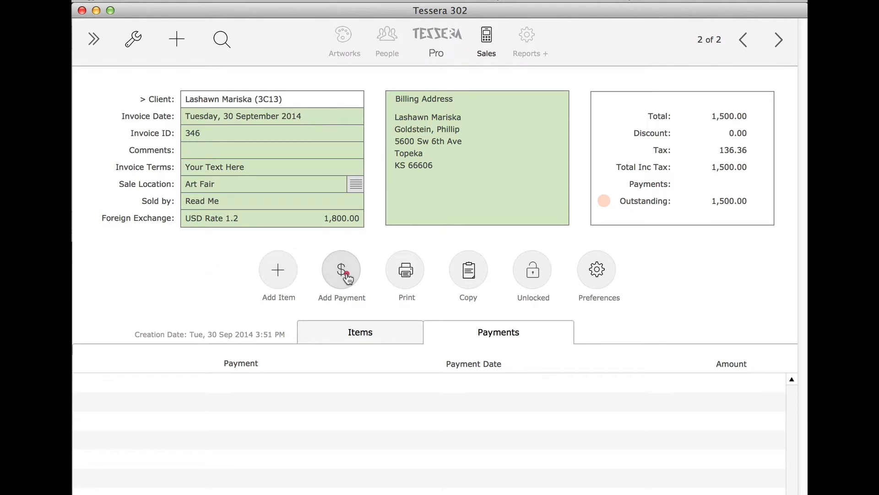
{"action": "left_click", "coordinate": [285, 332]}
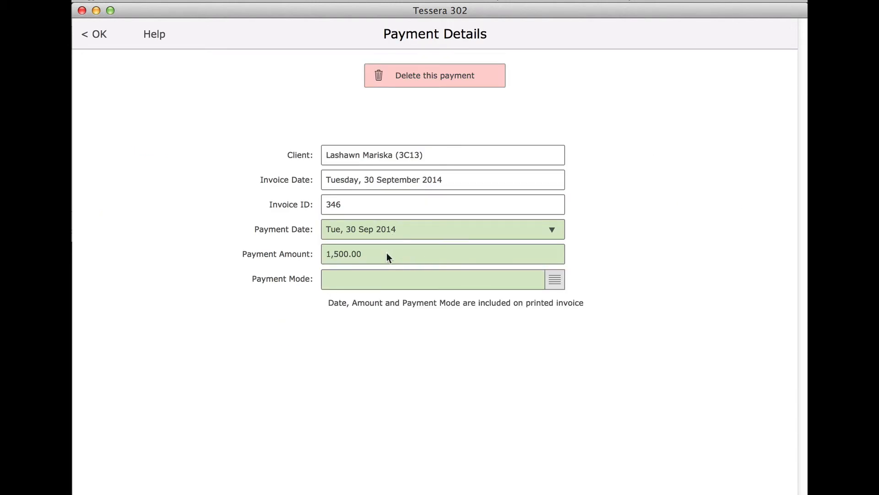
{"action": "left_click", "coordinate": [378, 280]}
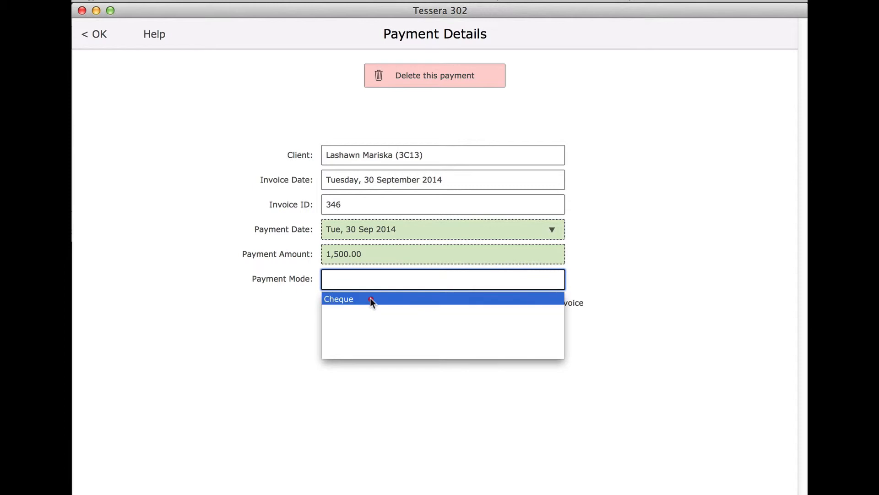
{"action": "left_click", "coordinate": [370, 299]}
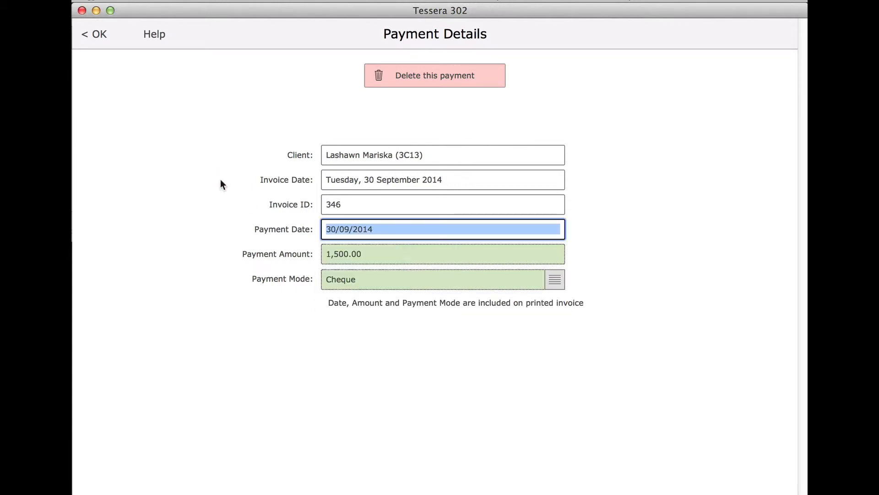
{"action": "left_click", "coordinate": [94, 34]}
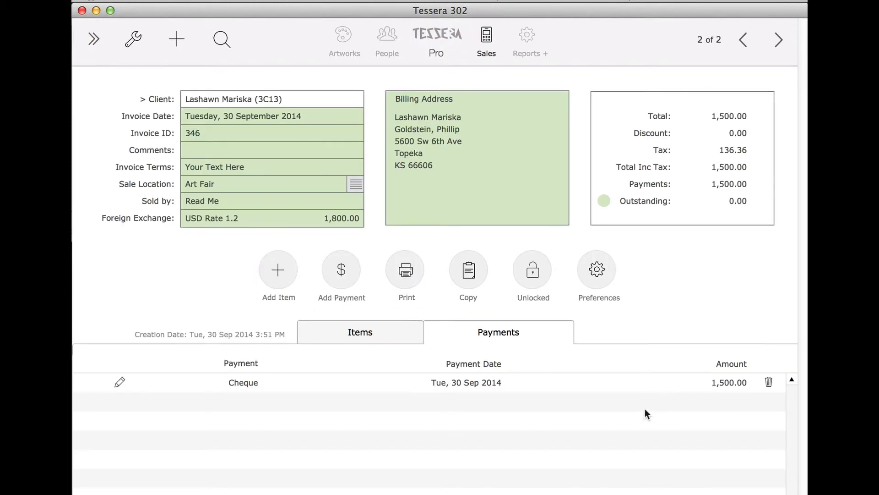
Step: Show the invoice's items again and open the text-only copy of the invoice
{"action": "left_click", "coordinate": [396, 337]}
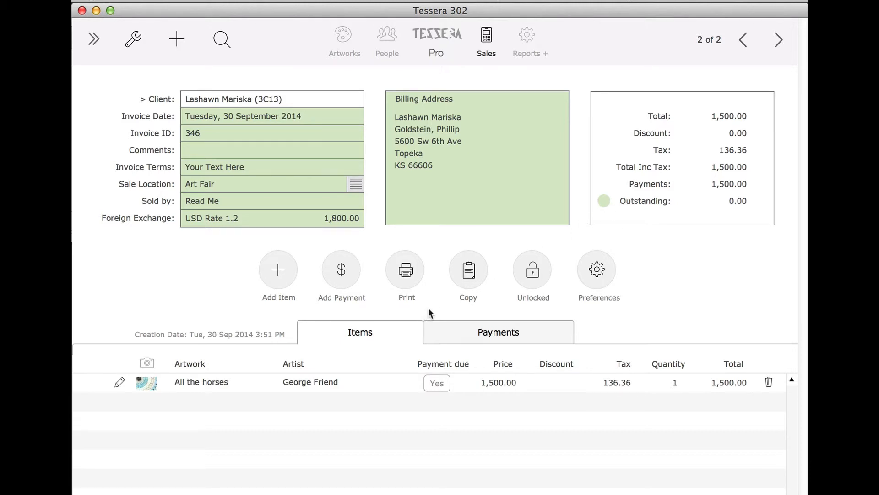
{"action": "left_click", "coordinate": [464, 280]}
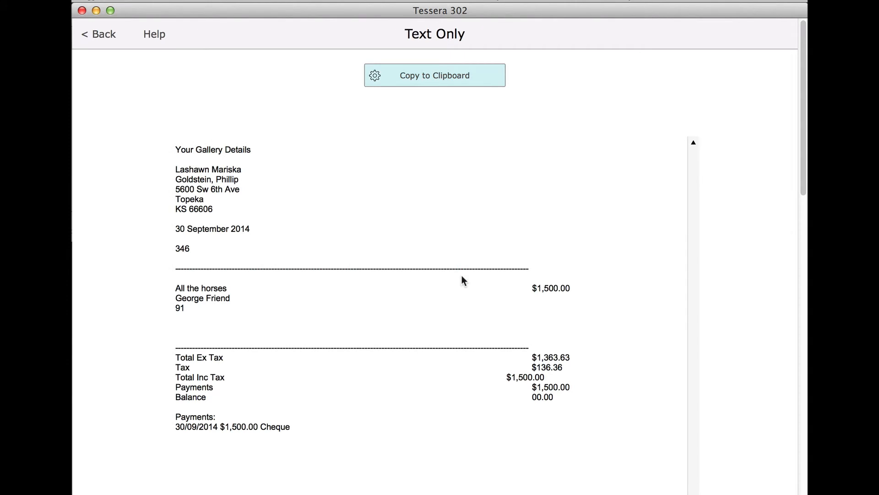
Step: Read through the text-only version of the invoice, copy it to the clipboard and return to the invoice
{"action": "scroll", "coordinate": [462, 276], "scroll_direction": "down", "scroll_amount": 6}
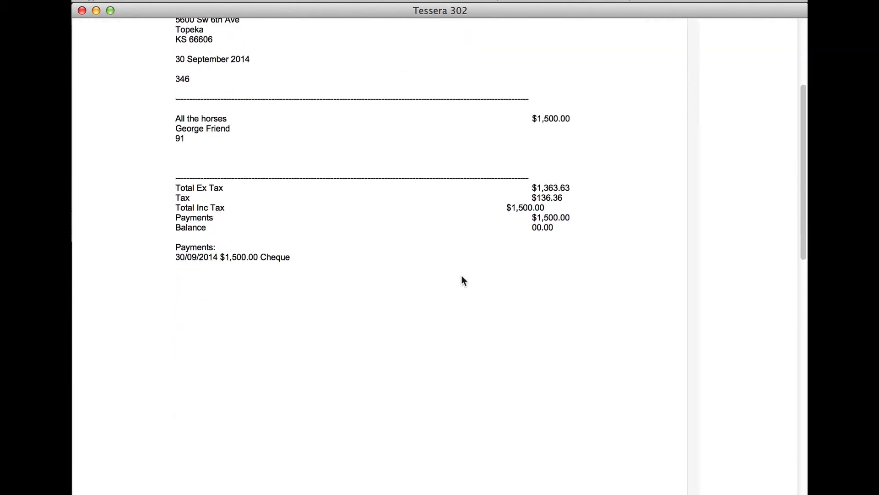
{"action": "scroll", "coordinate": [461, 276], "scroll_direction": "up", "scroll_amount": 5}
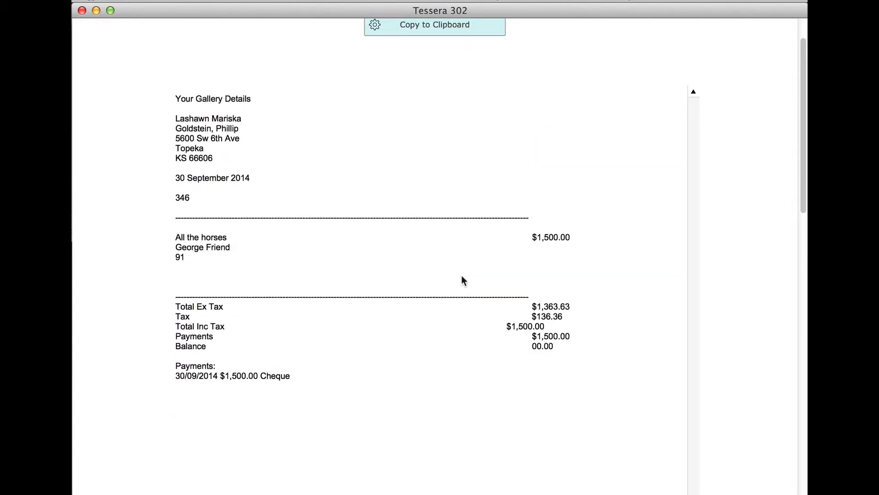
{"action": "scroll", "coordinate": [461, 275], "scroll_direction": "up", "scroll_amount": 2}
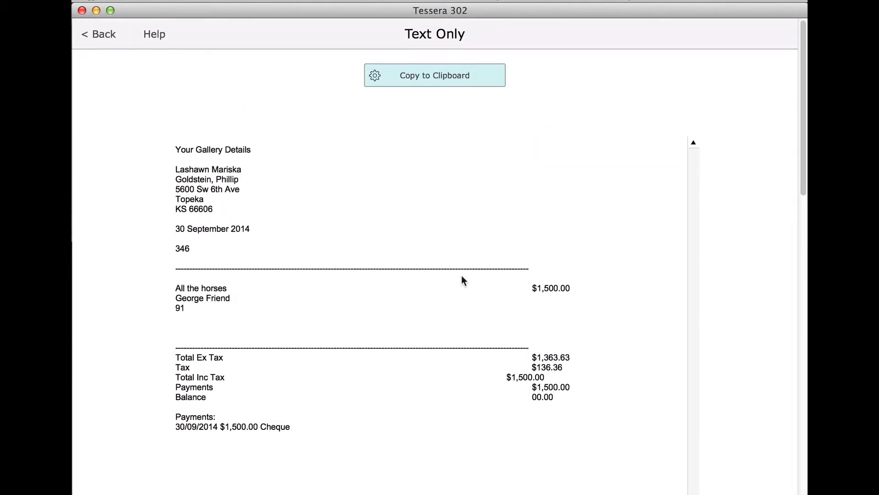
{"action": "left_click", "coordinate": [443, 83]}
{"action": "left_click", "coordinate": [644, 194]}
{"action": "left_click", "coordinate": [110, 37]}
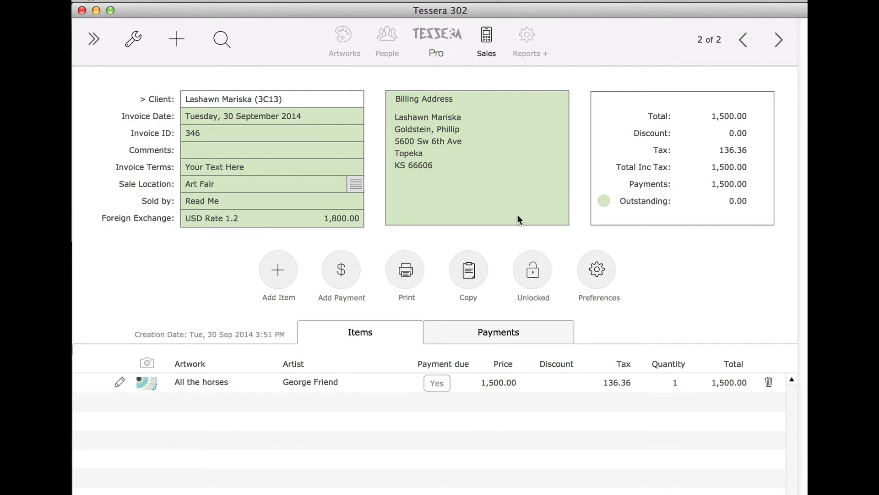
Step: Lock the invoice, and try to edit its billing address and its "All the horses" item
{"action": "left_click", "coordinate": [535, 270]}
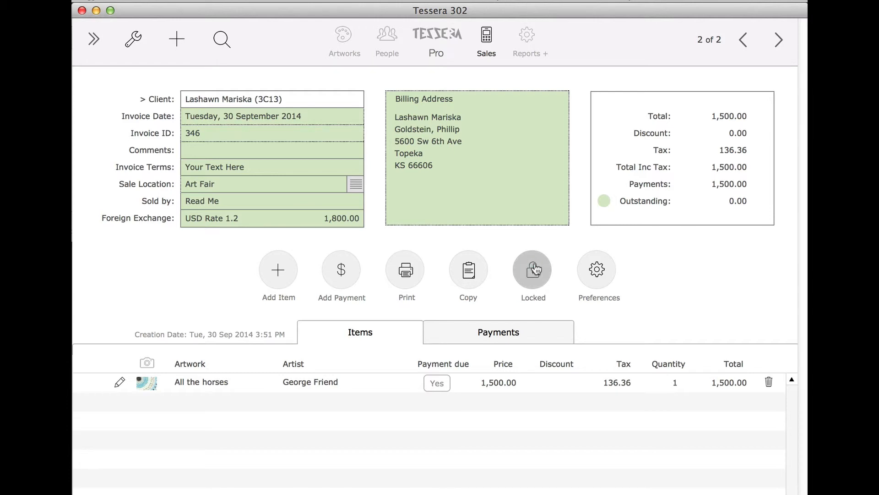
{"action": "left_click", "coordinate": [475, 188]}
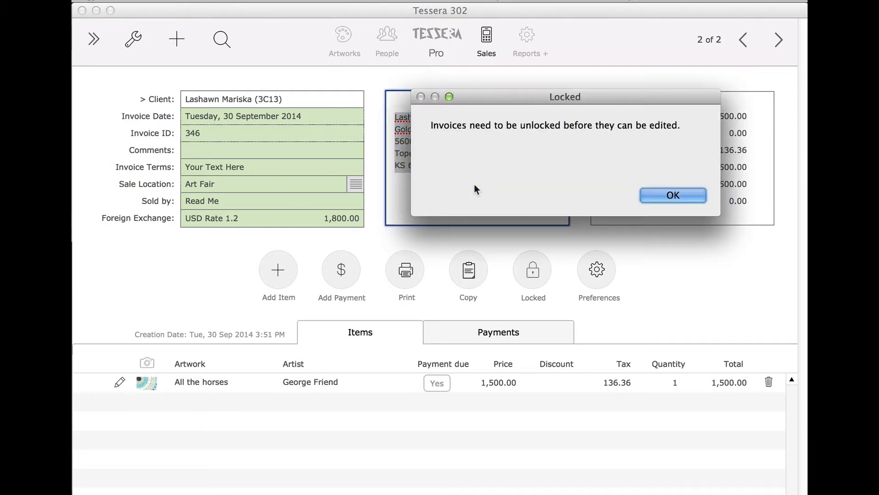
{"action": "left_click", "coordinate": [655, 196]}
{"action": "left_click", "coordinate": [181, 384]}
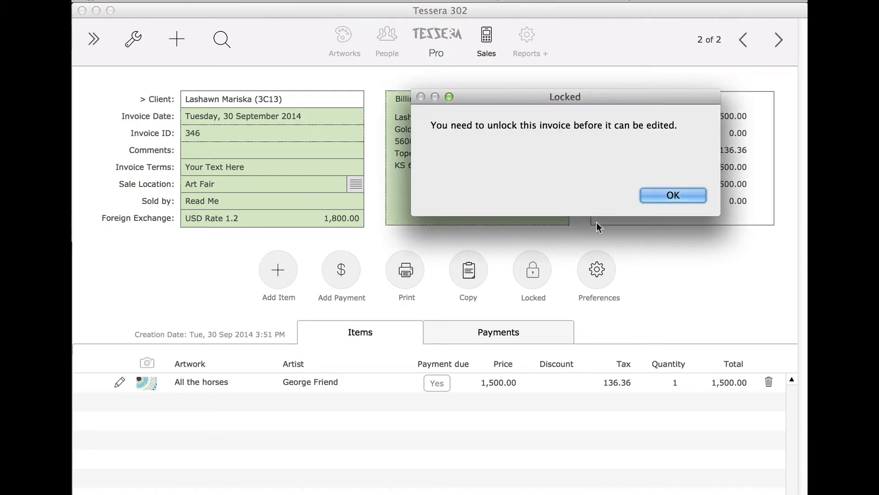
{"action": "left_click", "coordinate": [673, 195]}
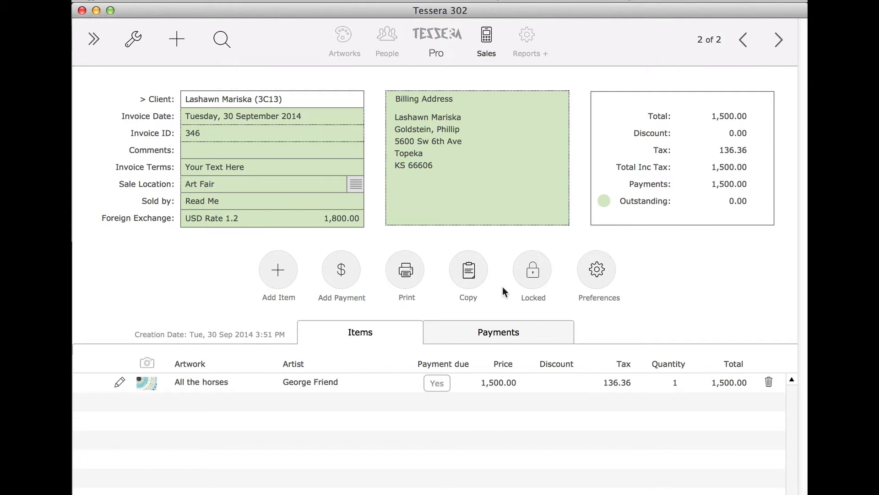
Step: Unlock and relock the invoice, and try to edit its invoice terms
{"action": "left_click", "coordinate": [527, 280]}
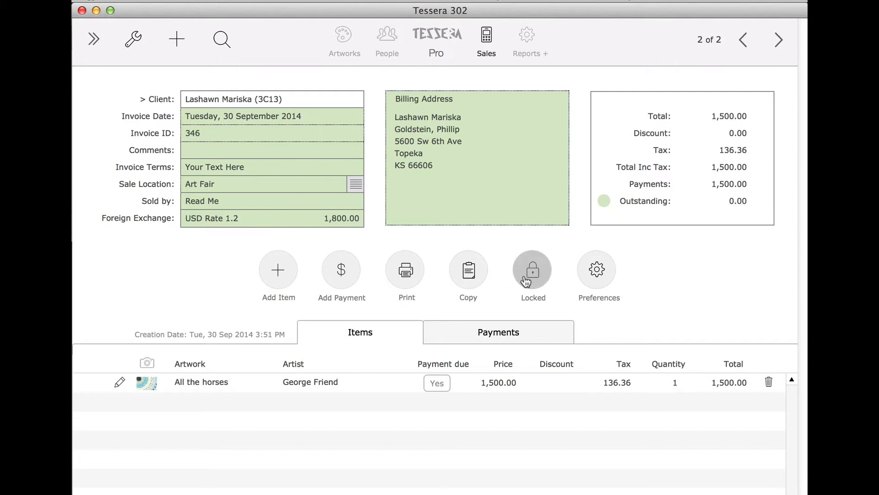
{"action": "left_click", "coordinate": [527, 281]}
{"action": "left_click", "coordinate": [262, 171]}
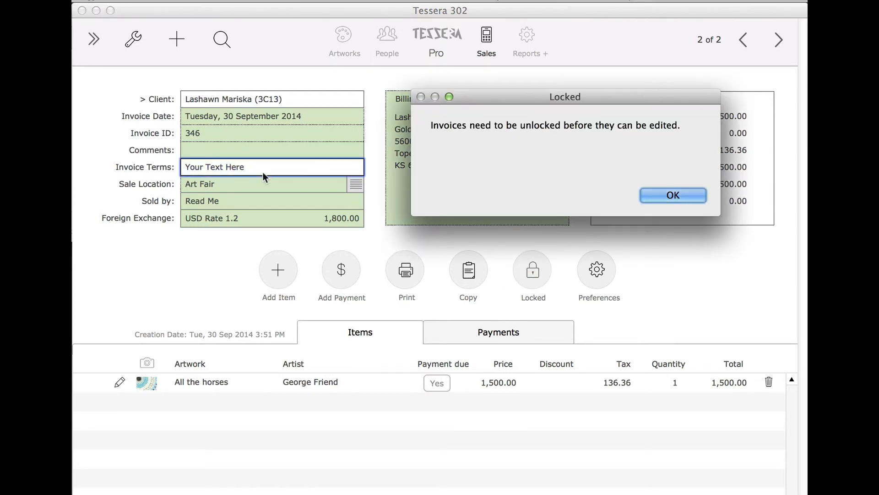
{"action": "left_click", "coordinate": [665, 197]}
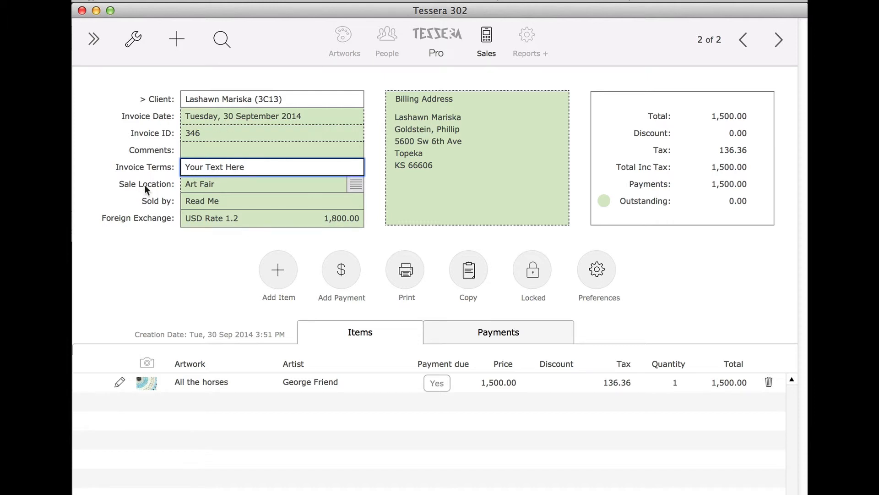
Step: Show the list of sales invoices and reopen the locked invoice dated 30 September 2014
{"action": "left_click", "coordinate": [95, 41]}
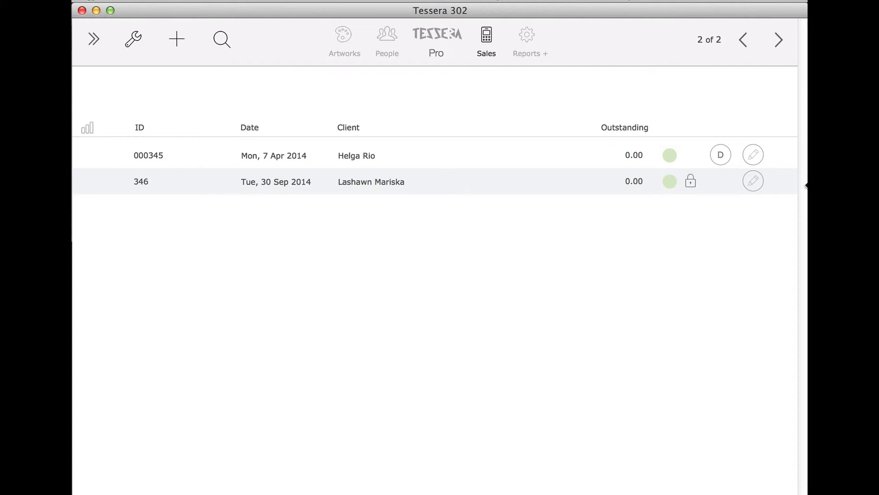
{"action": "left_click", "coordinate": [754, 182]}
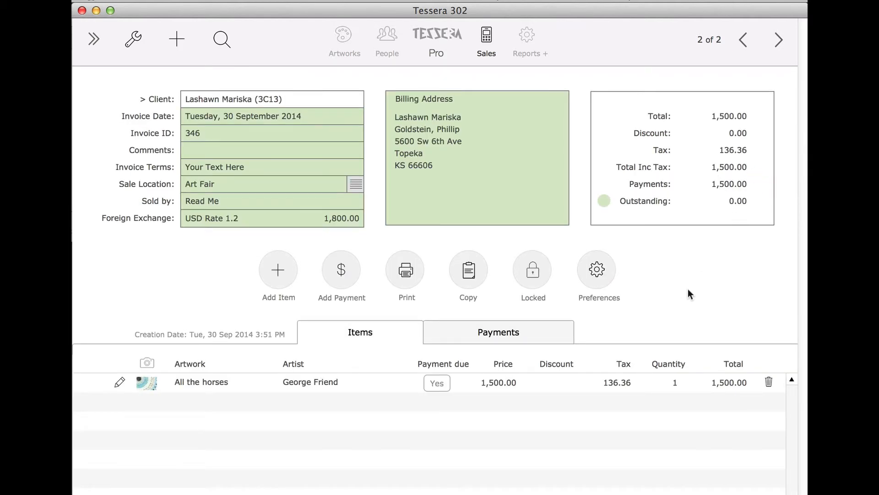
Step: Open the invoice design preferences and read the help on the prefix, number and suffix of invoice IDs
{"action": "left_click", "coordinate": [598, 265]}
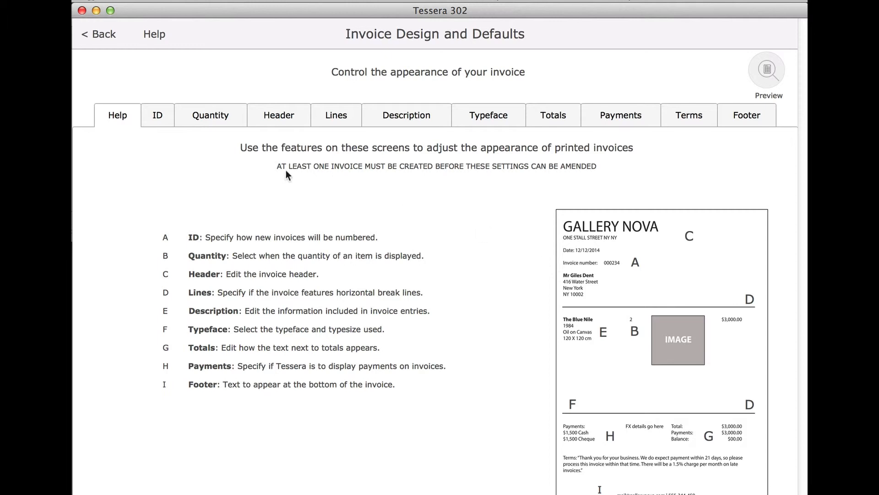
{"action": "left_click", "coordinate": [159, 123]}
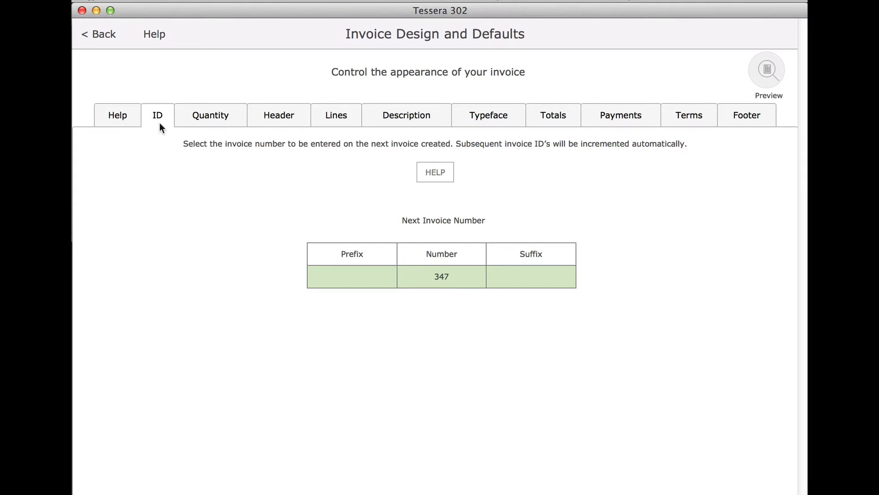
{"action": "left_click", "coordinate": [436, 172]}
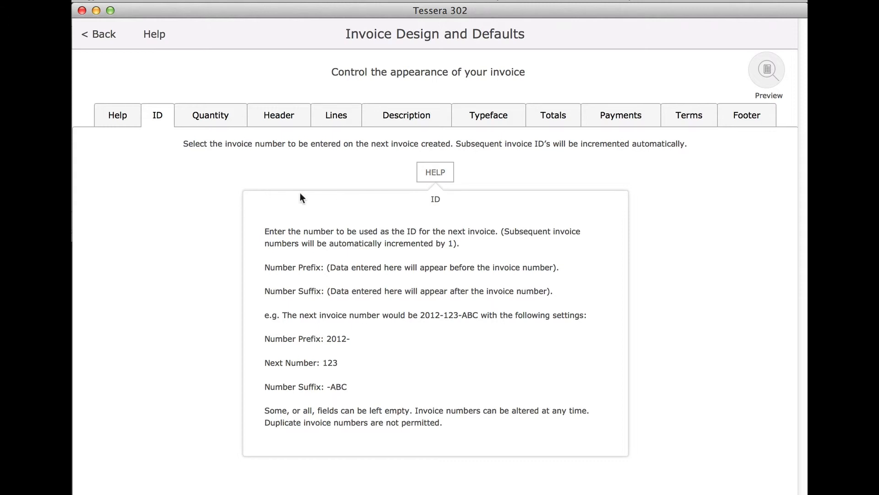
{"action": "left_click", "coordinate": [207, 205]}
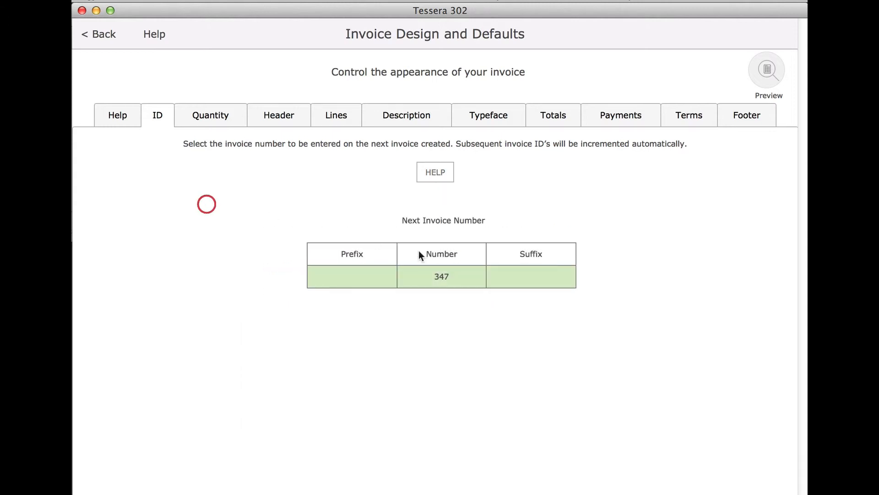
{"action": "left_click", "coordinate": [447, 173]}
{"action": "left_click", "coordinate": [381, 173]}
Step: Try "Always display quantity" for invoices, and switch back to "Only display quantity when quantity is greater than 1"
{"action": "left_click", "coordinate": [224, 122]}
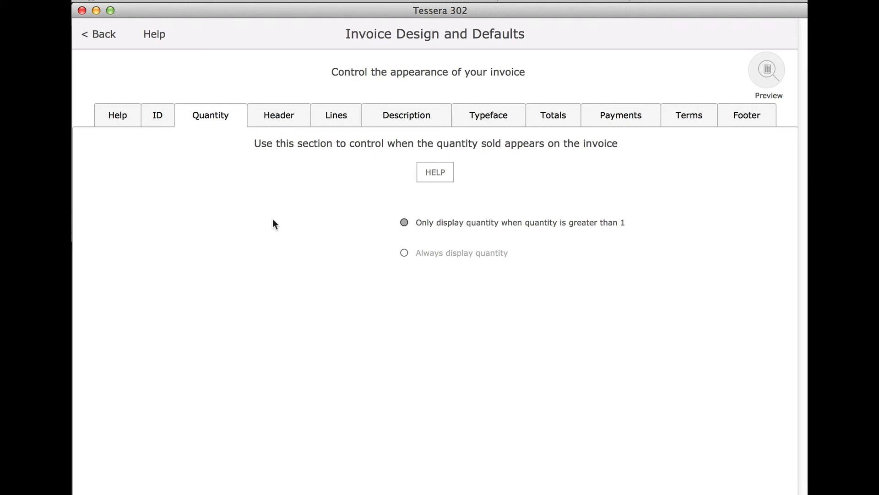
{"action": "left_click", "coordinate": [419, 256]}
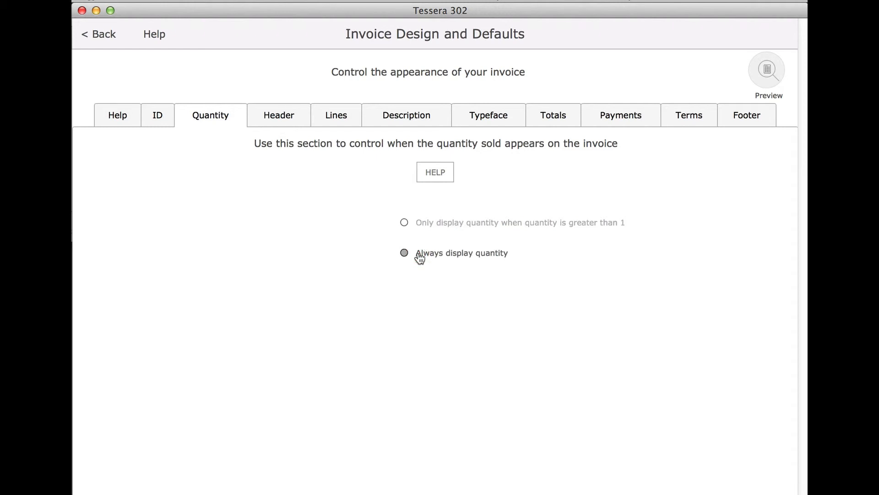
{"action": "left_click", "coordinate": [420, 224]}
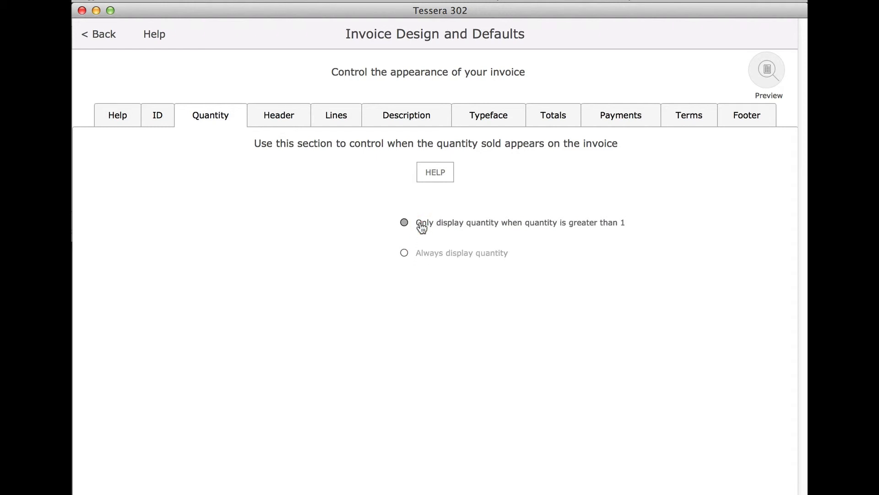
Step: Examine the invoice header template and its "Your Gallery Details" heading
{"action": "left_click", "coordinate": [291, 122]}
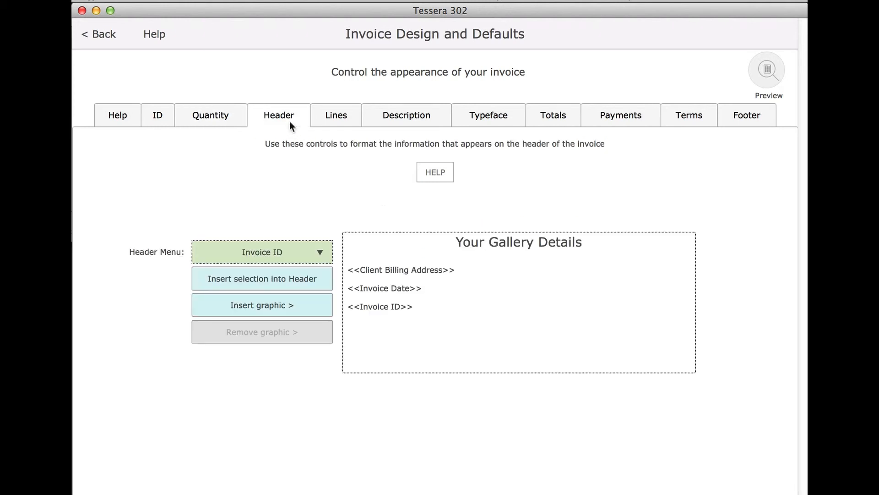
{"action": "left_click", "coordinate": [436, 275]}
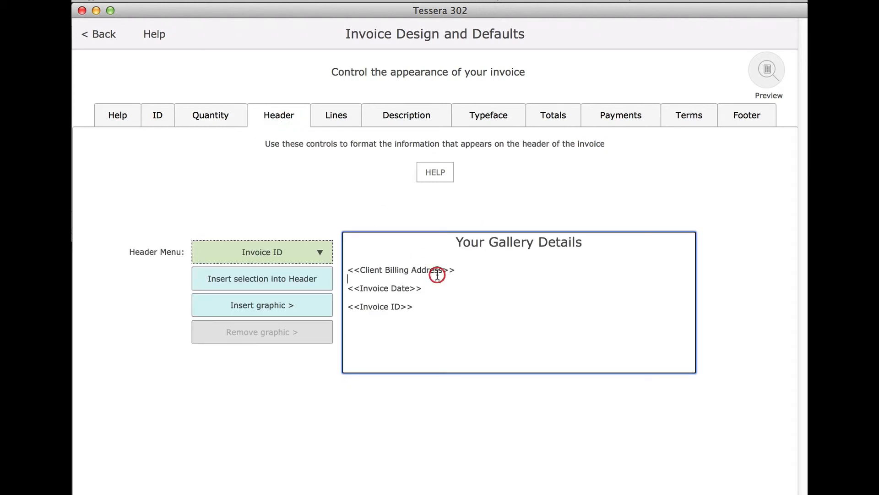
{"action": "left_click_drag", "start_coordinate": [595, 244], "coordinate": [416, 228]}
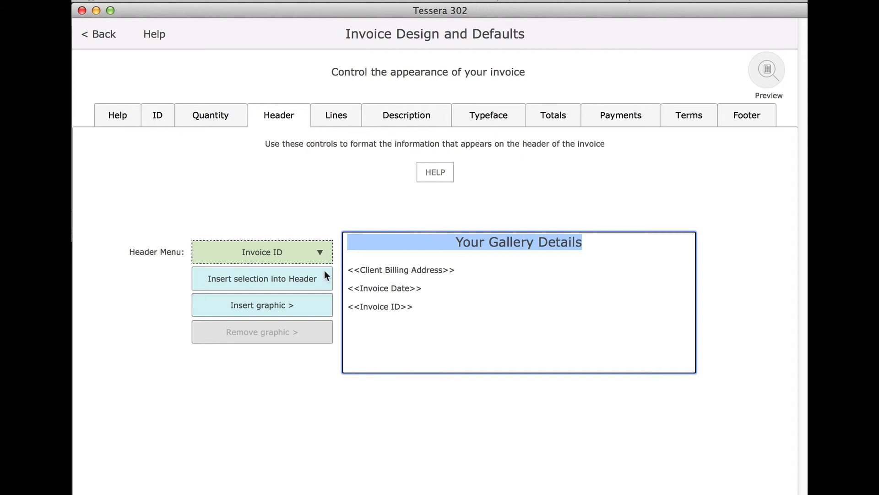
{"action": "left_click", "coordinate": [345, 216]}
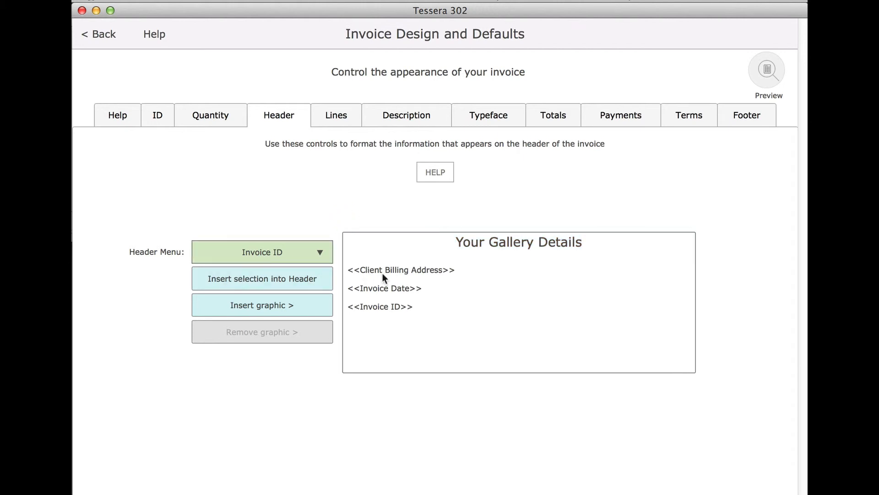
Step: Insert a second Invoice ID placeholder into the header template and delete it again
{"action": "left_click", "coordinate": [298, 253]}
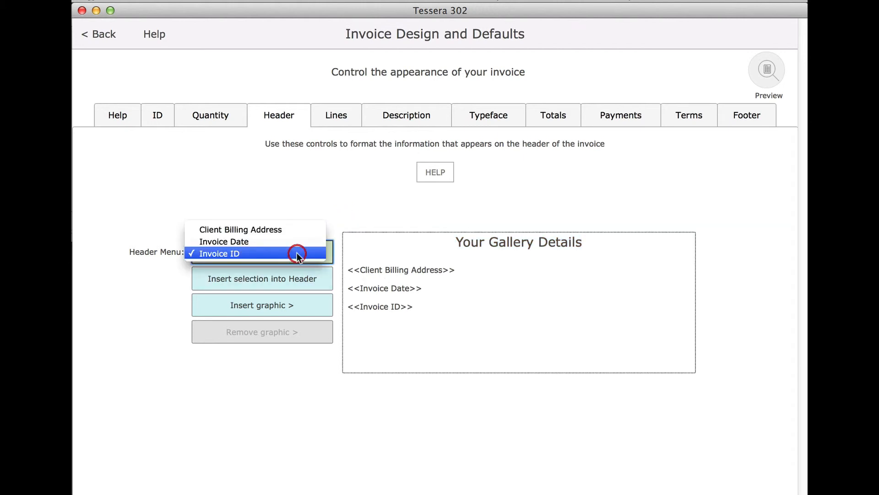
{"action": "left_click", "coordinate": [327, 199]}
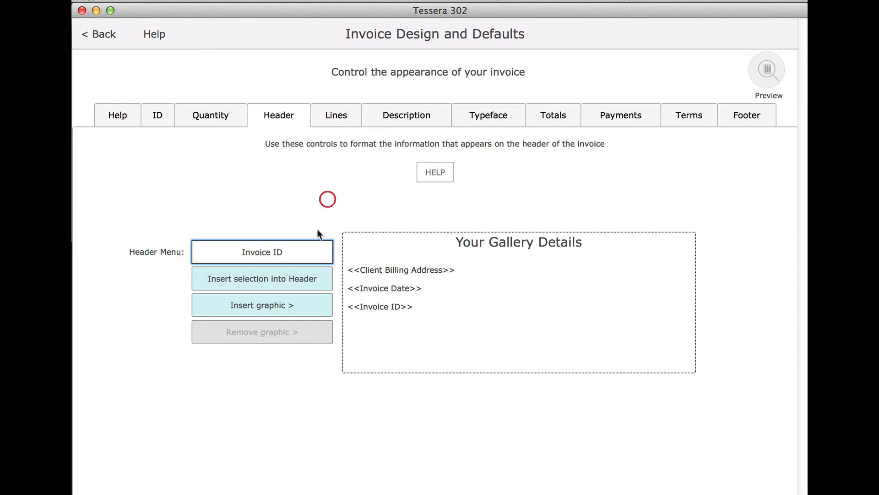
{"action": "left_click", "coordinate": [308, 279]}
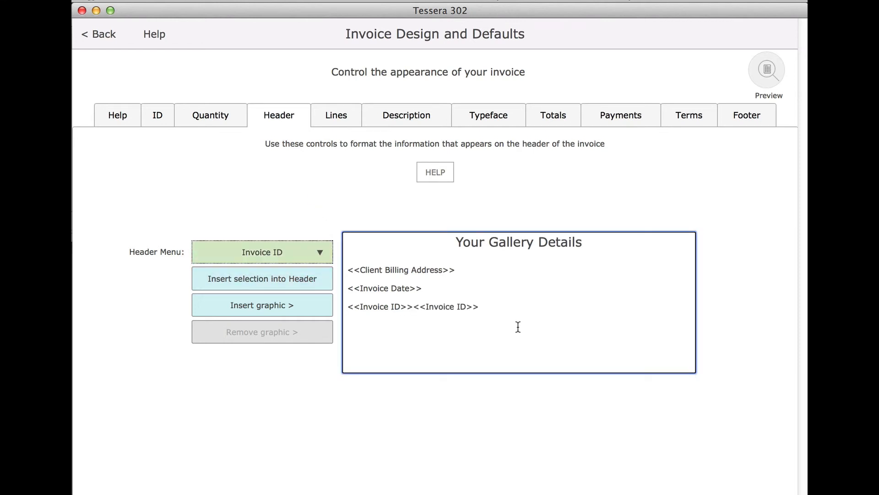
{"action": "left_click_drag", "start_coordinate": [468, 314], "coordinate": [414, 307]}
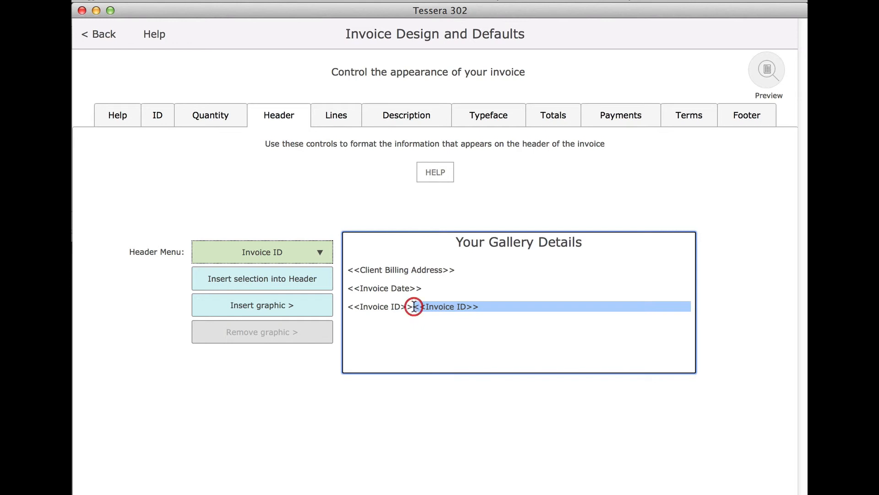
{"action": "key", "text": "BackSpace"}
{"action": "left_click", "coordinate": [308, 351]}
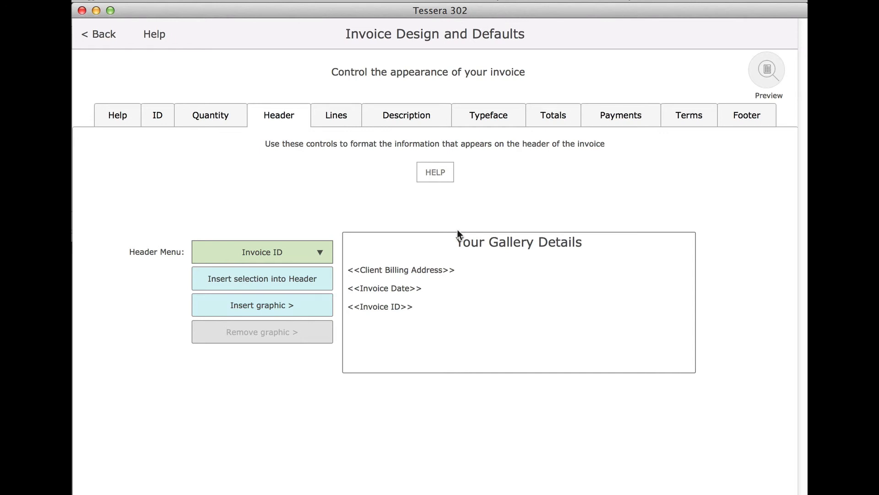
Step: Read the help on designing the invoice header, including its result, design and graphic examples
{"action": "left_click", "coordinate": [439, 175]}
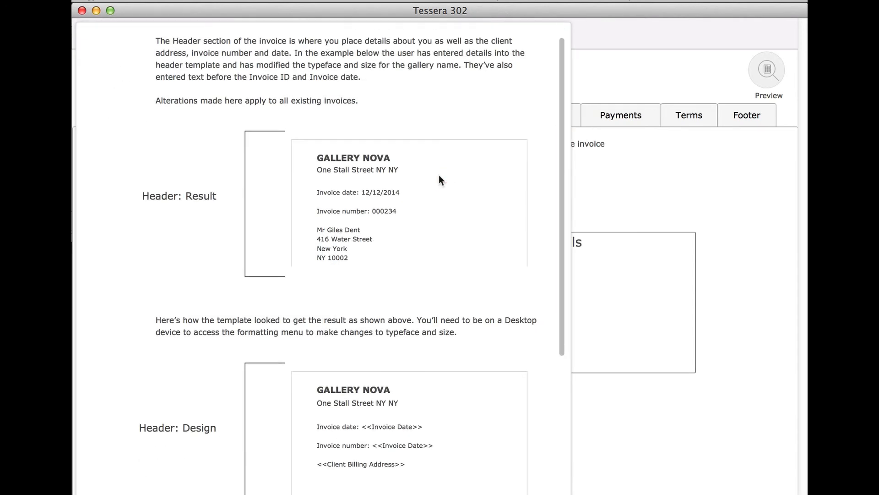
{"action": "scroll", "coordinate": [439, 175], "scroll_direction": "down", "scroll_amount": 3}
{"action": "scroll", "coordinate": [439, 177], "scroll_direction": "down", "scroll_amount": 4}
{"action": "scroll", "coordinate": [439, 178], "scroll_direction": "up", "scroll_amount": 7}
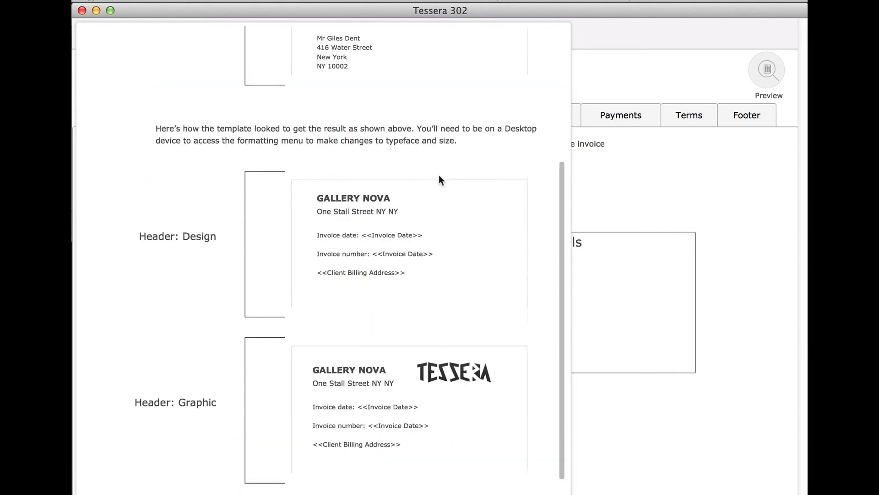
{"action": "left_click", "coordinate": [640, 192]}
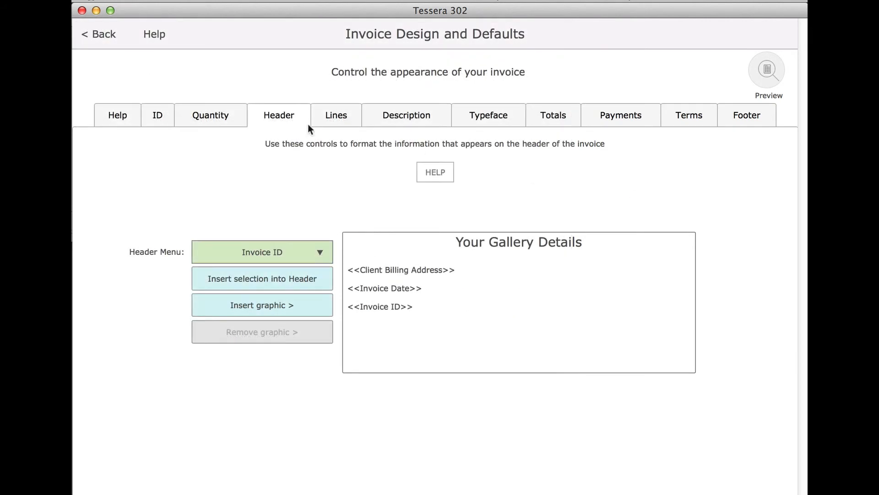
Step: Turn the invoice's header and footer lines off and back on in the line settings
{"action": "left_click", "coordinate": [328, 123]}
{"action": "left_click", "coordinate": [304, 302]}
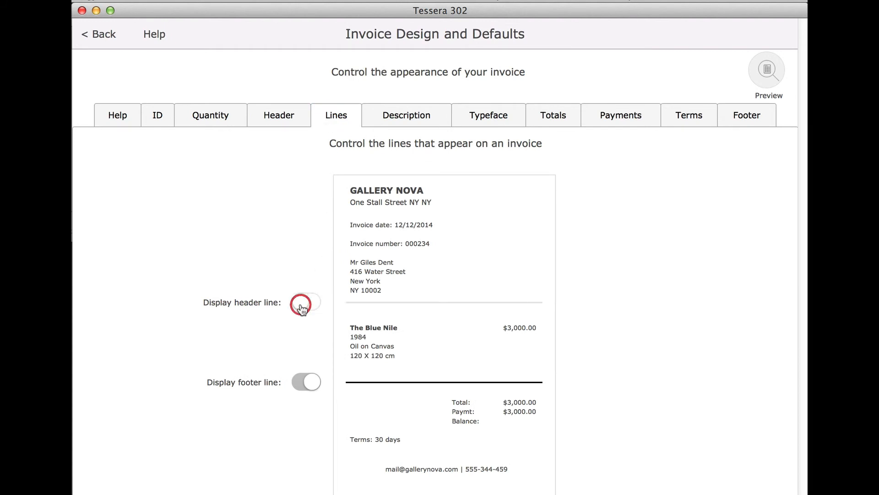
{"action": "left_click", "coordinate": [302, 383]}
{"action": "left_click", "coordinate": [311, 385]}
{"action": "left_click", "coordinate": [311, 304]}
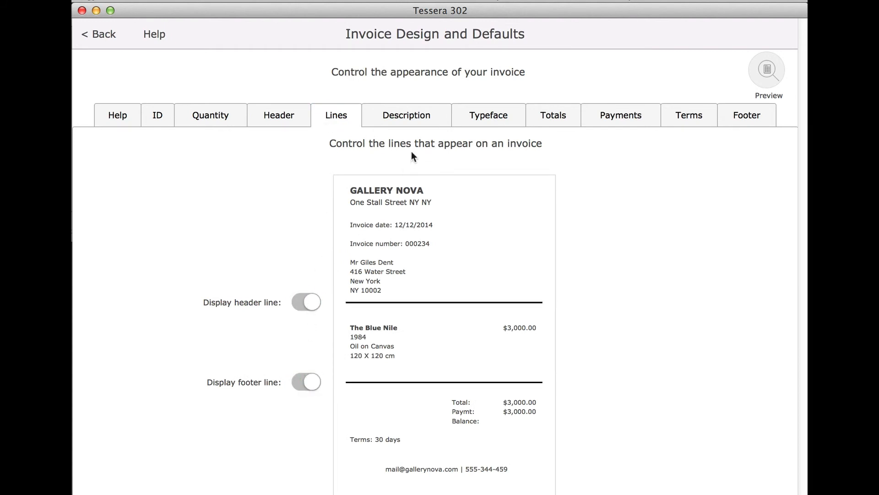
Step: Examine the artwork description template for invoices and the list of details that can be inserted into it
{"action": "left_click", "coordinate": [414, 120]}
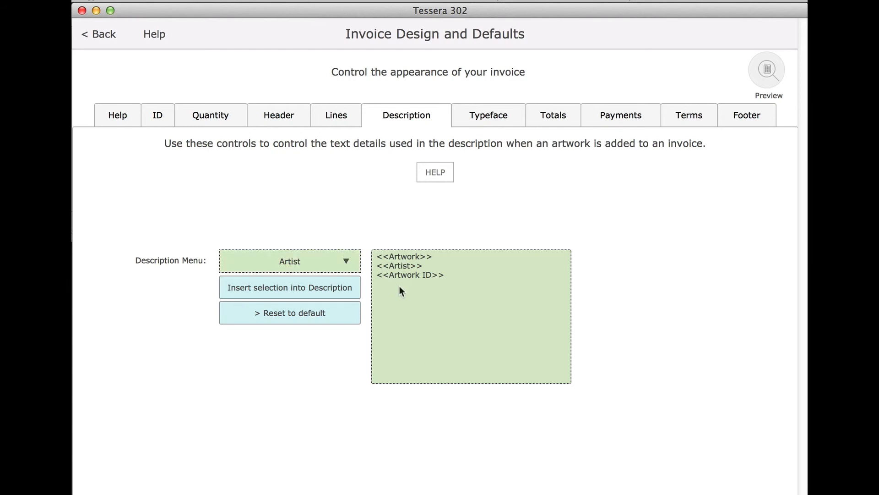
{"action": "left_click", "coordinate": [326, 255]}
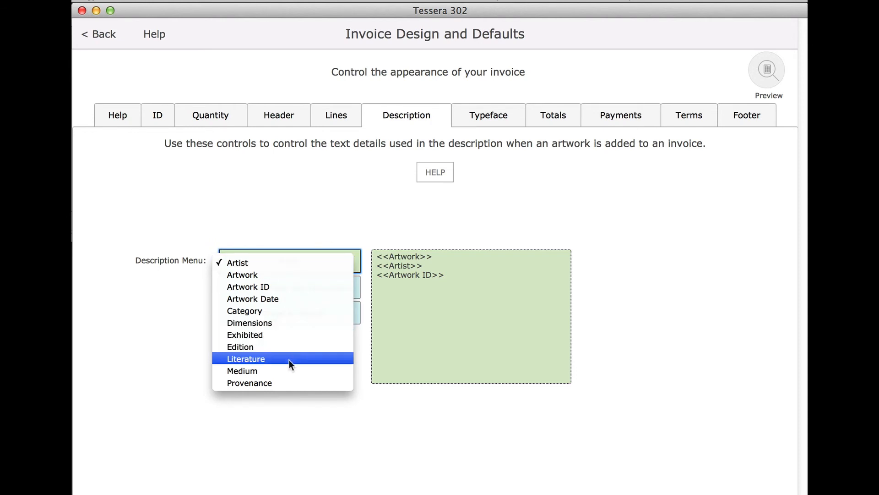
{"action": "left_click", "coordinate": [351, 215]}
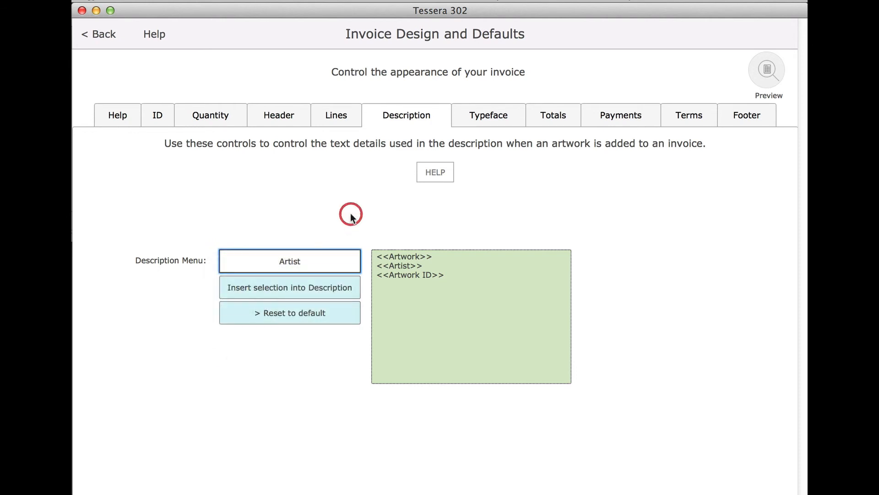
Step: Check the typeface settings against the header's "Your Gallery Details" heading and the artwork description template
{"action": "left_click", "coordinate": [502, 120]}
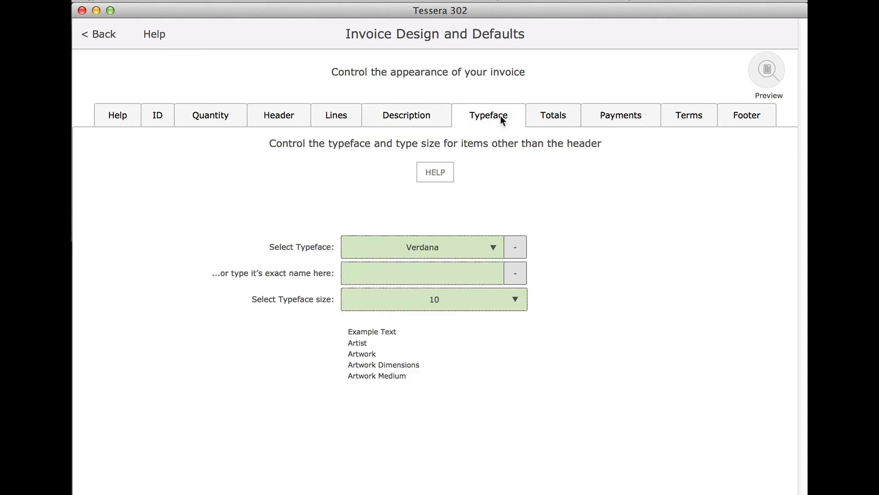
{"action": "left_click", "coordinate": [284, 115]}
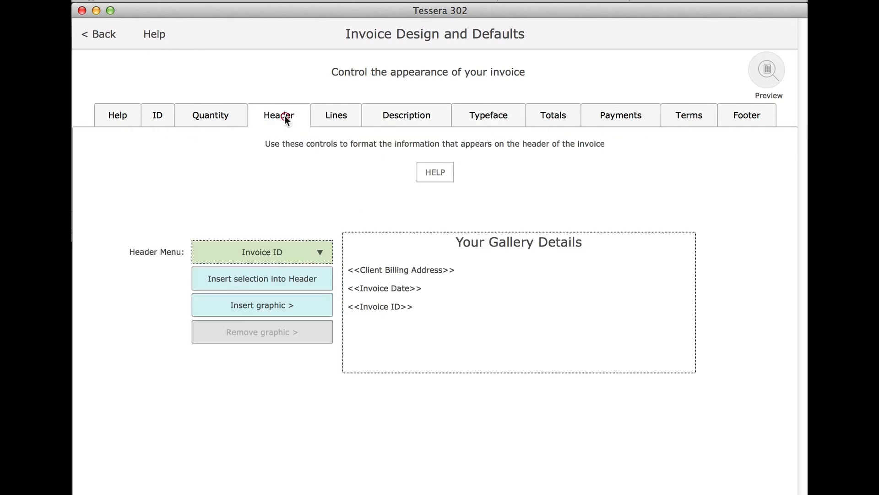
{"action": "left_click_drag", "start_coordinate": [595, 249], "coordinate": [458, 220]}
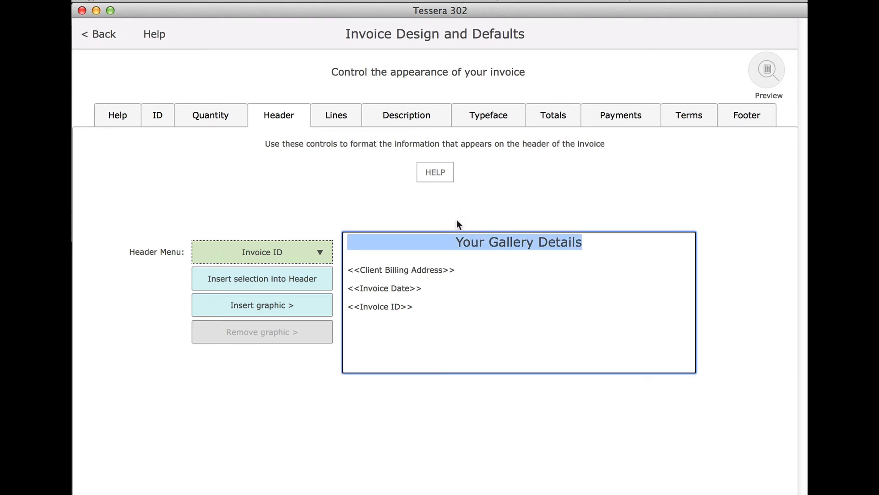
{"action": "left_click", "coordinate": [408, 117]}
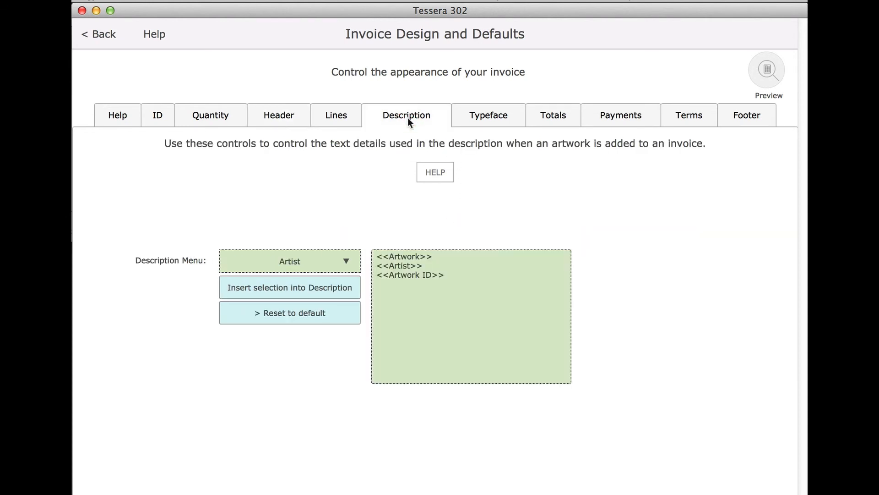
Step: Set the typeface for invoice items other than the header to Palatino at size 12
{"action": "left_click", "coordinate": [495, 119]}
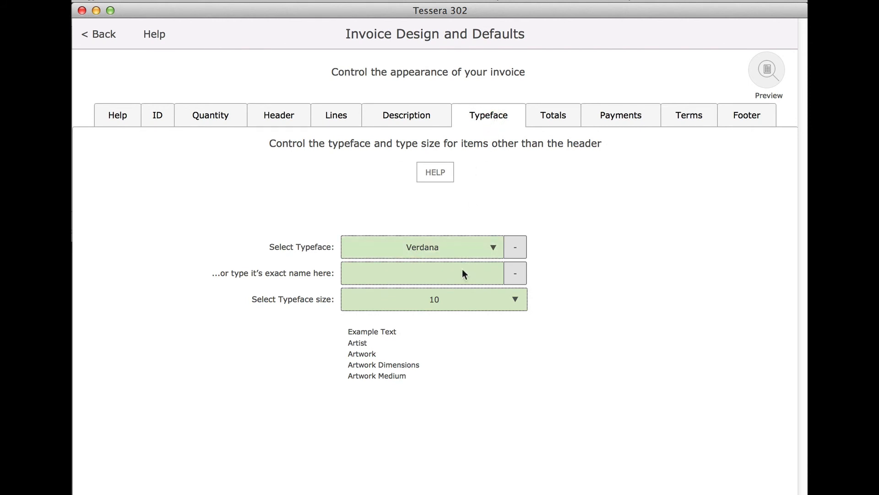
{"action": "left_click", "coordinate": [471, 250]}
{"action": "left_click", "coordinate": [542, 207]}
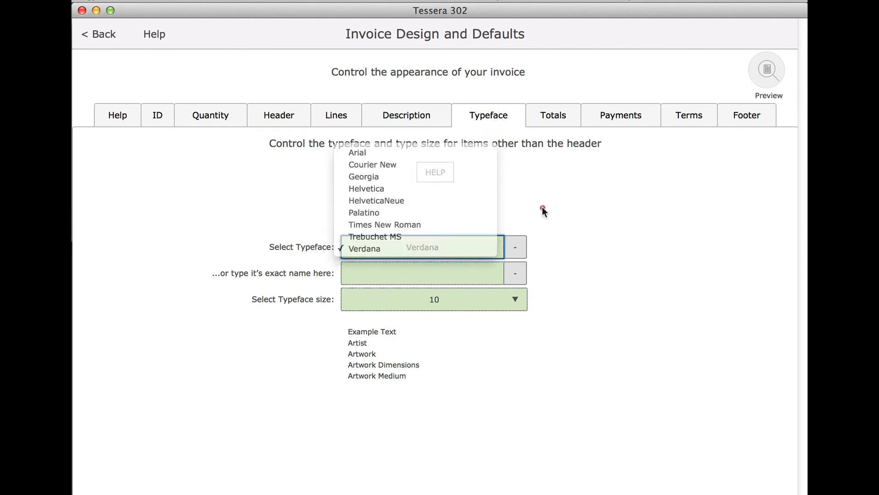
{"action": "left_click", "coordinate": [474, 276]}
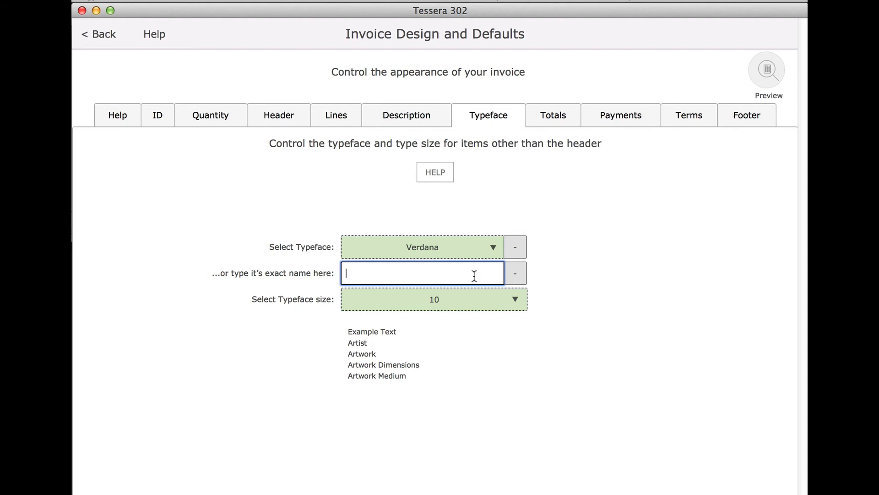
{"action": "left_click", "coordinate": [460, 246]}
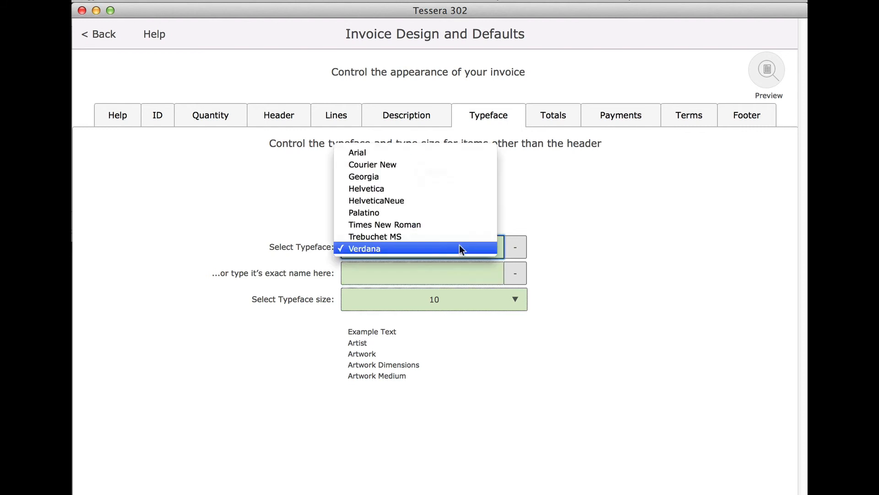
{"action": "left_click", "coordinate": [444, 214]}
{"action": "left_click", "coordinate": [467, 293]}
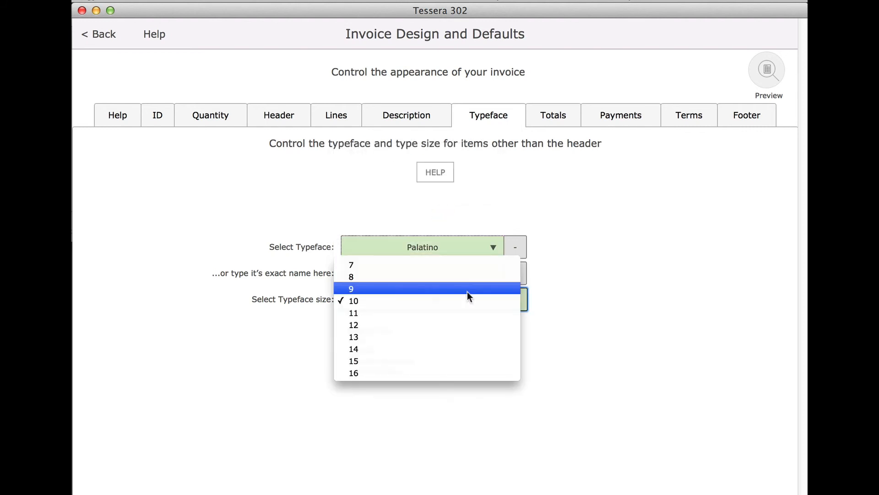
{"action": "left_click", "coordinate": [462, 325]}
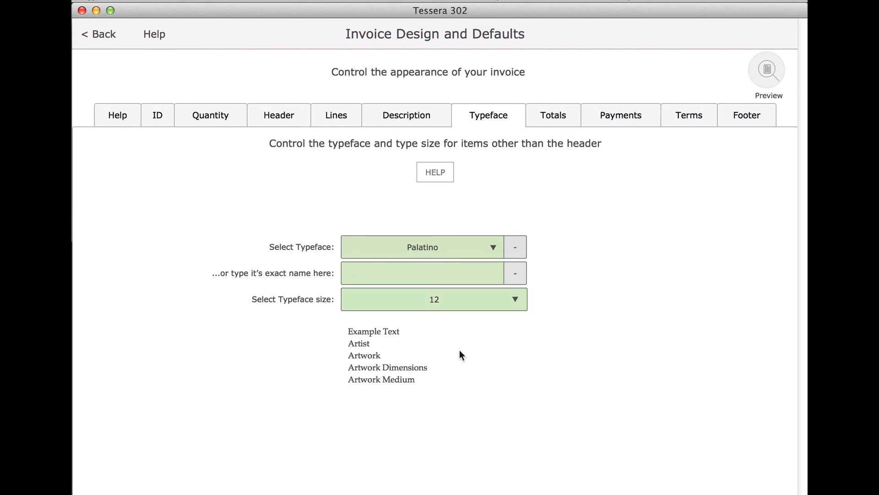
Step: Change the Discount label in the invoice's totals section to "Reduction"
{"action": "left_click", "coordinate": [550, 122]}
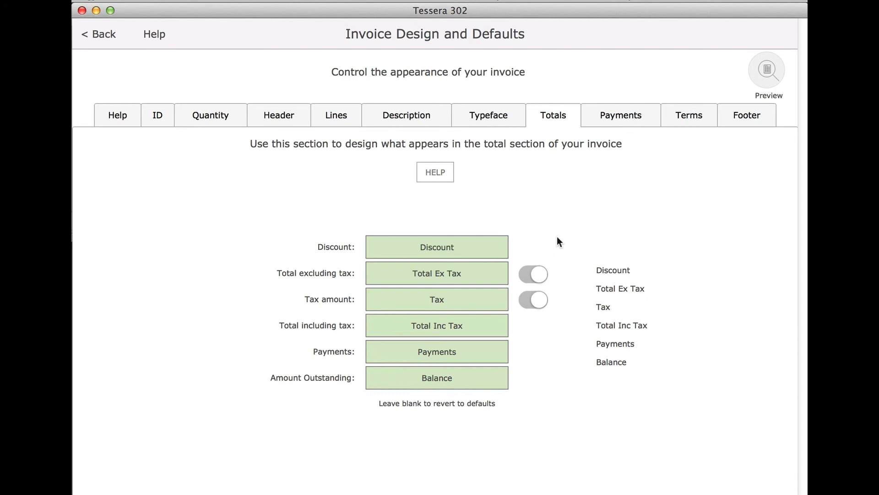
{"action": "left_click", "coordinate": [466, 242]}
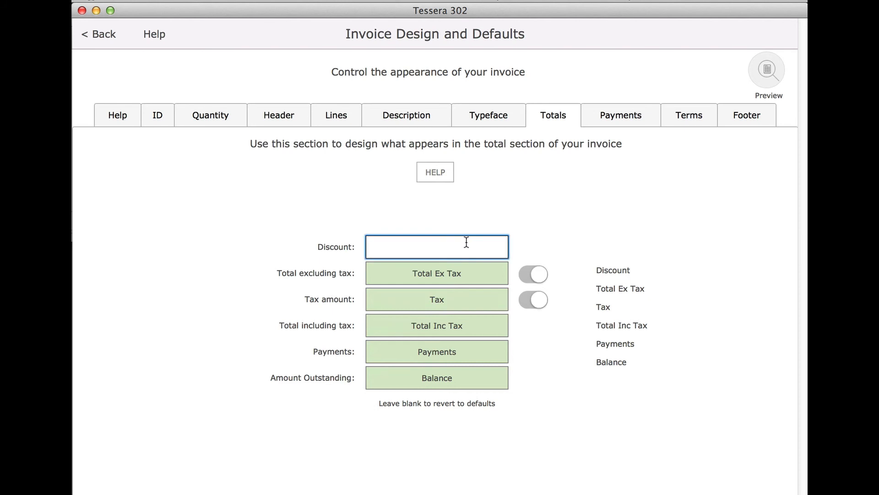
{"action": "left_click", "coordinate": [494, 220]}
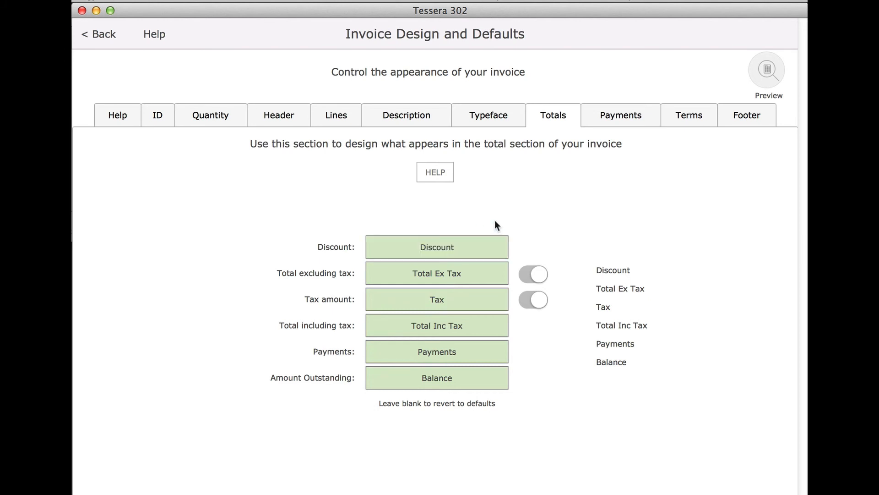
{"action": "left_click", "coordinate": [466, 252]}
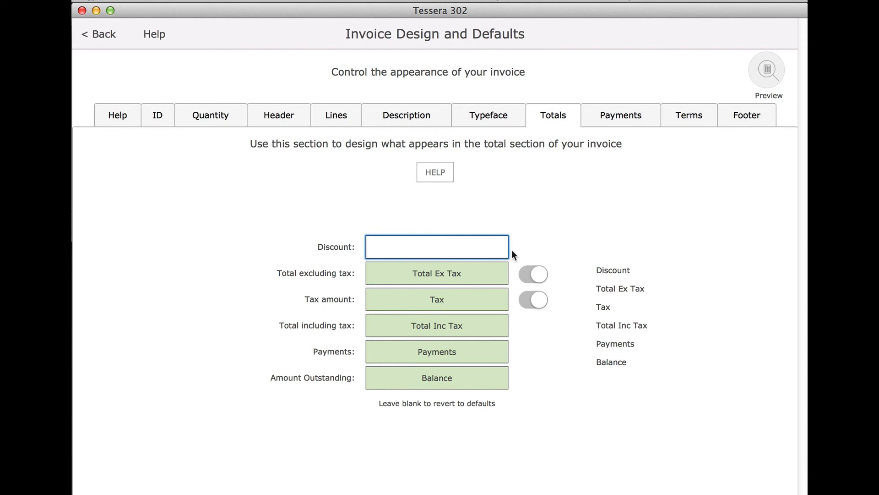
{"action": "type", "text": "Reduction"}
{"action": "left_click", "coordinate": [581, 239]}
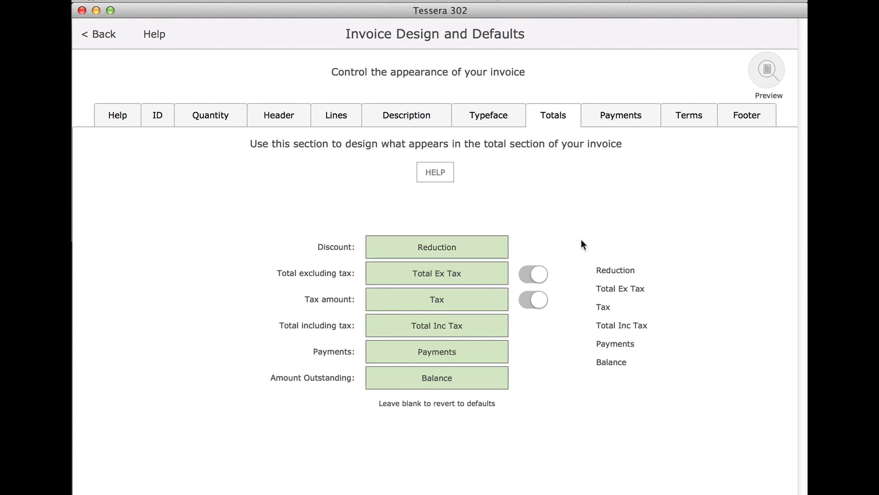
Step: Clear the custom discount label to revert it to the default, leaving the Total excluding tax label as it is
{"action": "left_click", "coordinate": [479, 251]}
{"action": "key", "text": "BackSpace"}
{"action": "key", "text": "BackSpace"}
{"action": "key", "text": "BackSpace"}
{"action": "key", "text": "BackSpace"}
{"action": "key", "text": "BackSpace"}
{"action": "key", "text": "BackSpace"}
{"action": "key", "text": "BackSpace"}
{"action": "key", "text": "BackSpace"}
{"action": "key", "text": "BackSpace"}
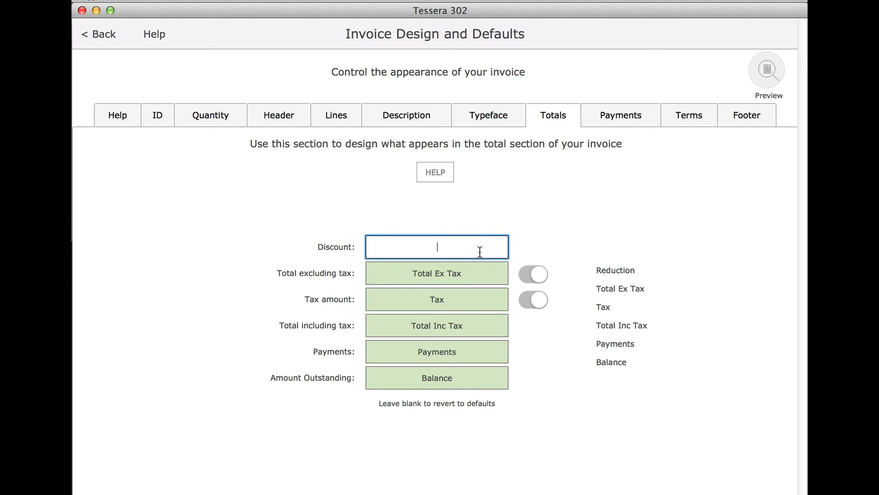
{"action": "left_click", "coordinate": [486, 274]}
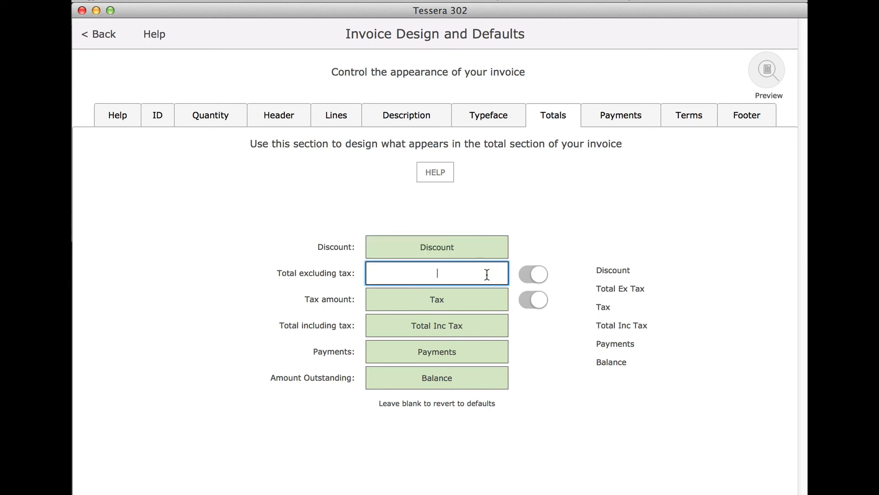
{"action": "left_click", "coordinate": [535, 221]}
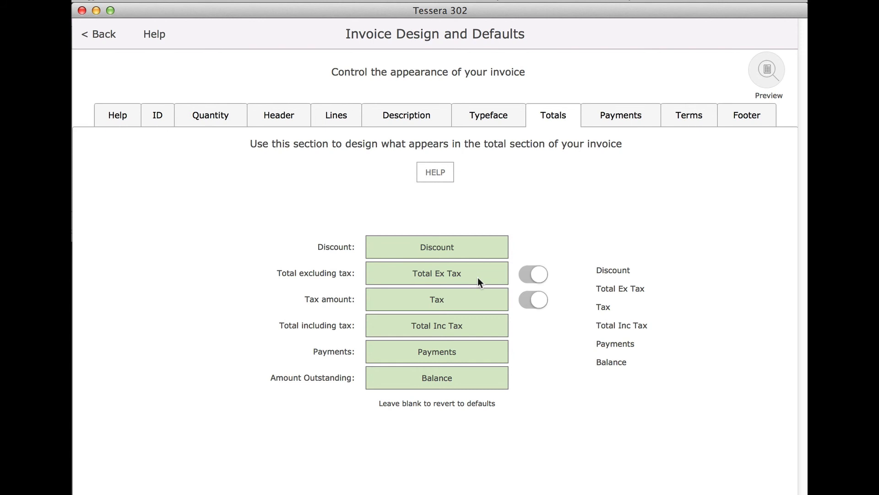
Step: Hide the Total excluding tax and Tax amount lines on invoices, and read the help on totals
{"action": "left_click", "coordinate": [530, 275]}
{"action": "left_click", "coordinate": [530, 300]}
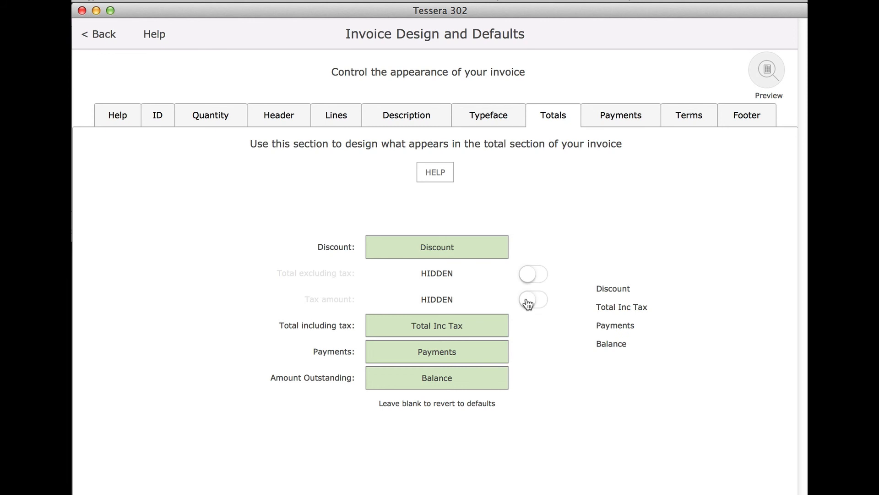
{"action": "left_click", "coordinate": [441, 175]}
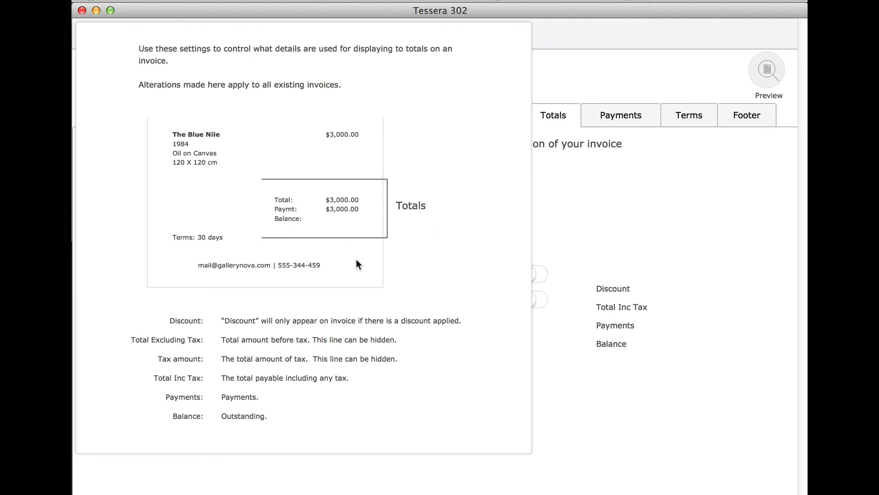
{"action": "left_click", "coordinate": [563, 242]}
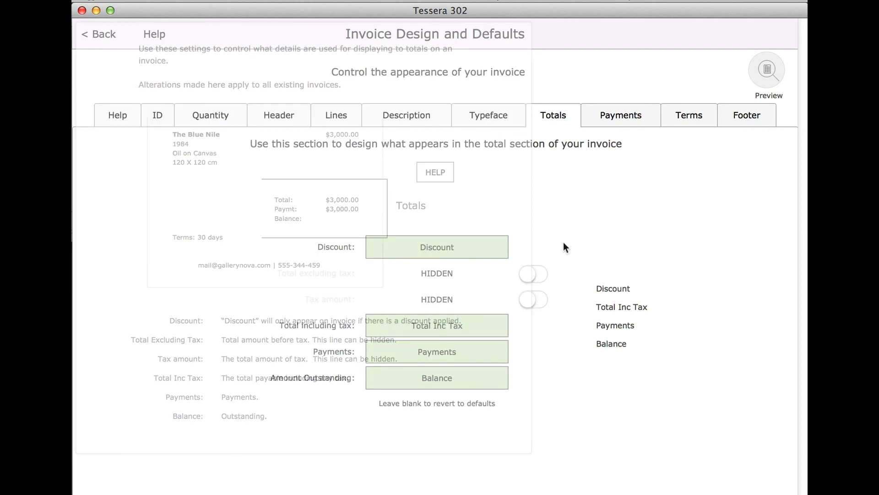
Step: Choose to hide payments on the invoice and read the help on displaying payments
{"action": "left_click", "coordinate": [626, 119]}
{"action": "left_click", "coordinate": [463, 223]}
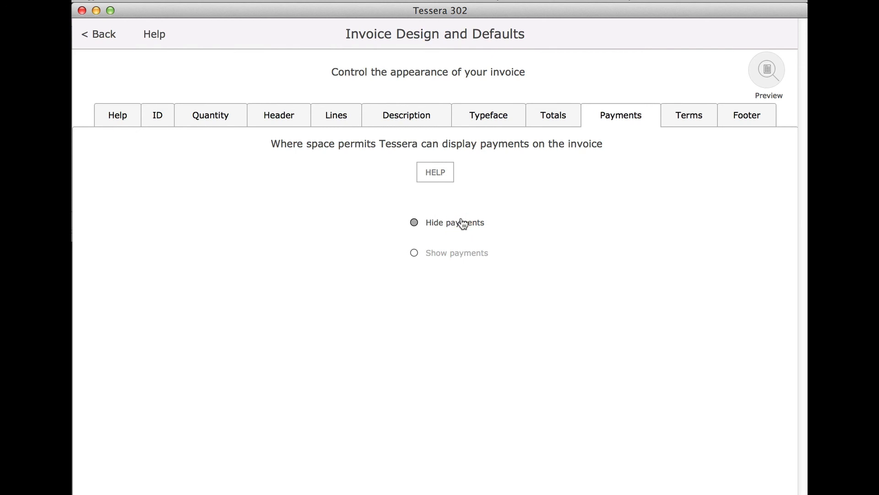
{"action": "left_click", "coordinate": [435, 171]}
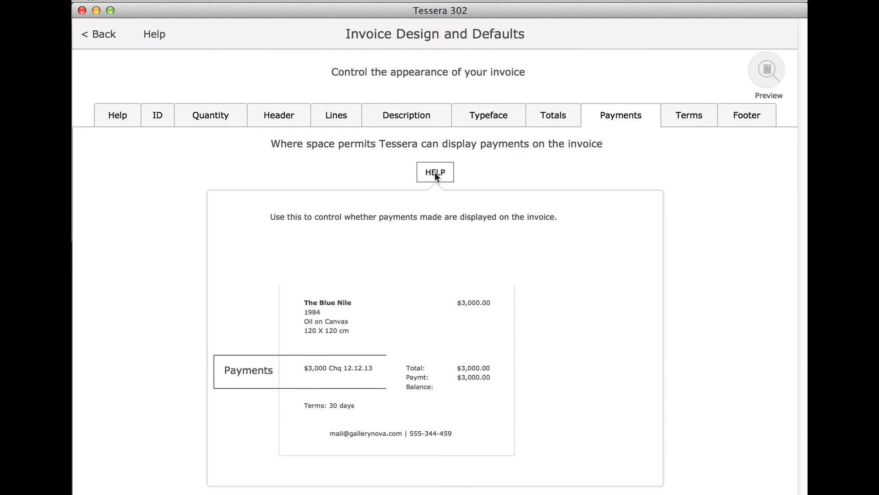
{"action": "left_click", "coordinate": [493, 171]}
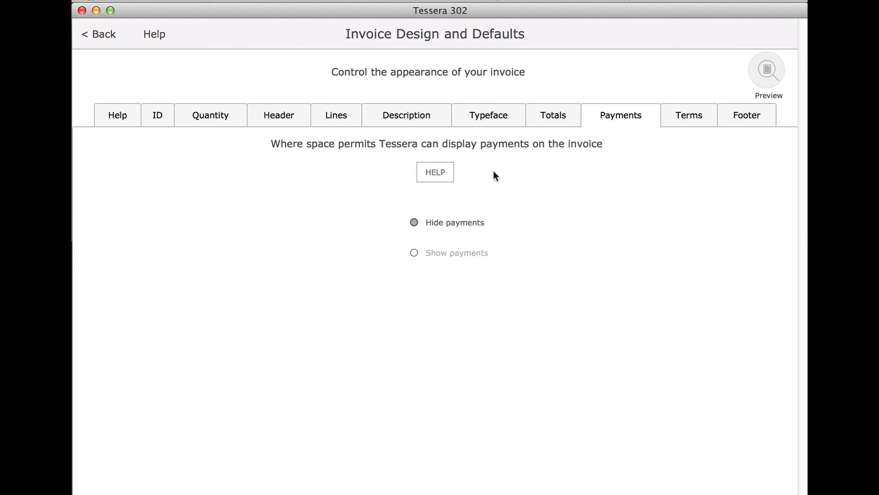
Step: Check the default invoice terms and footer text settings, and preview the printed invoice
{"action": "left_click", "coordinate": [675, 115]}
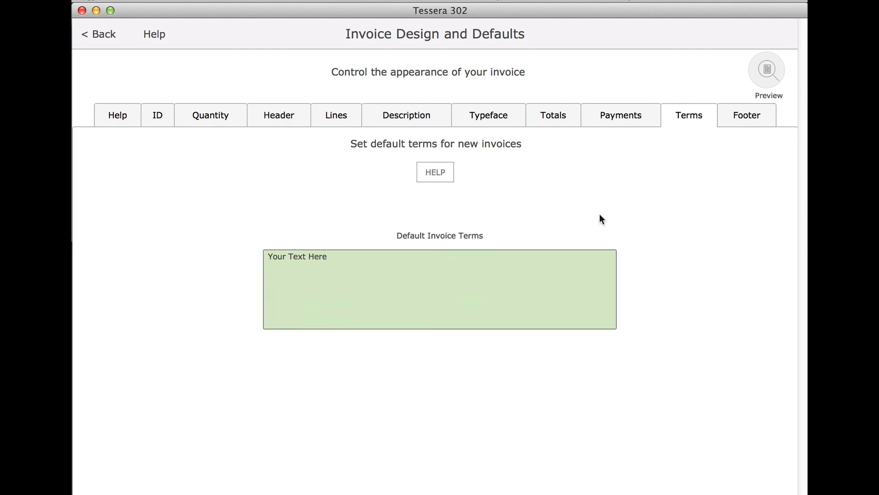
{"action": "left_click", "coordinate": [756, 110]}
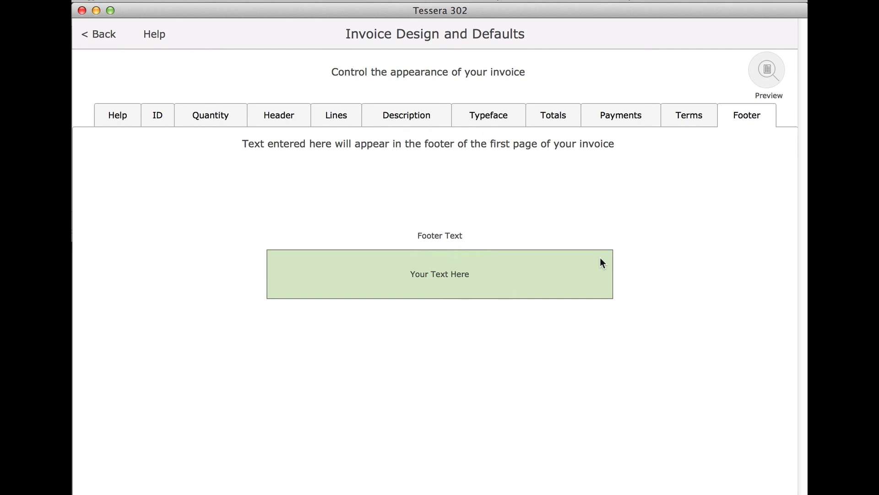
{"action": "left_click", "coordinate": [777, 75]}
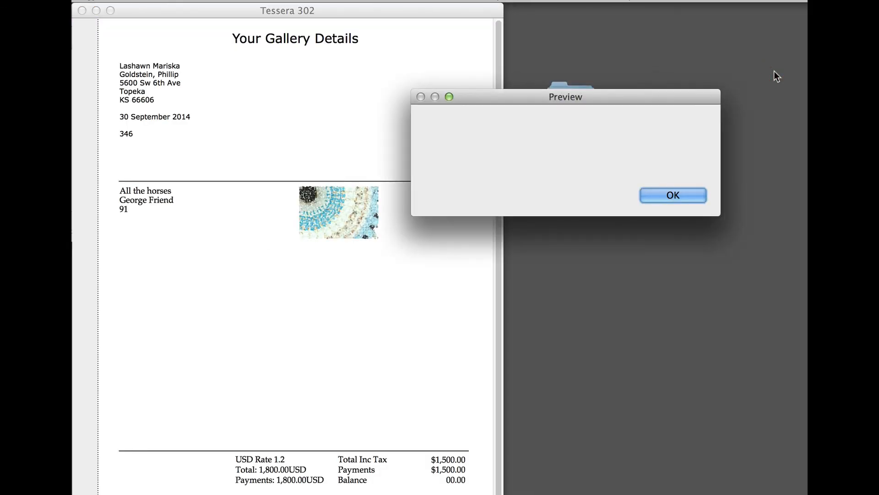
{"action": "left_click_drag", "start_coordinate": [610, 96], "coordinate": [748, 89]}
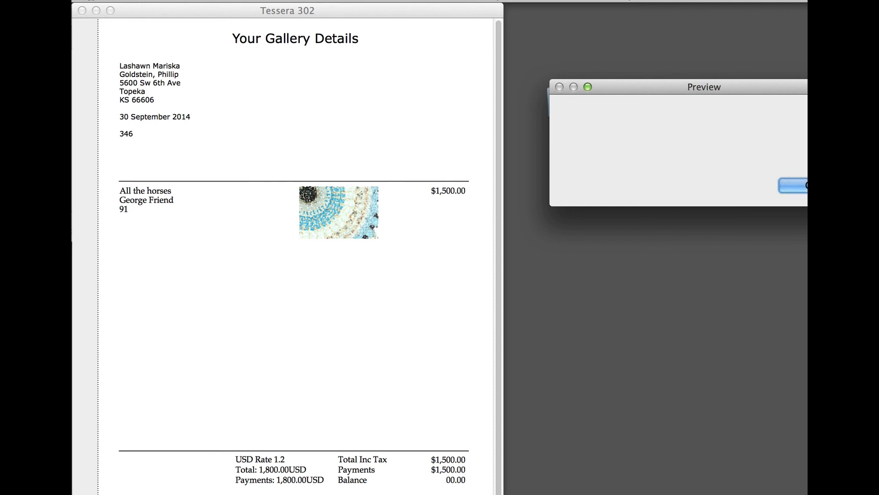
{"action": "key", "text": "Return"}
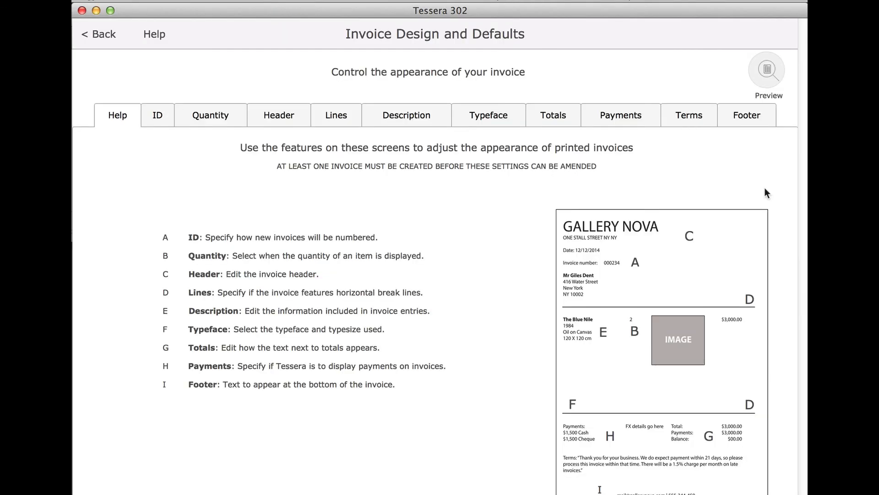